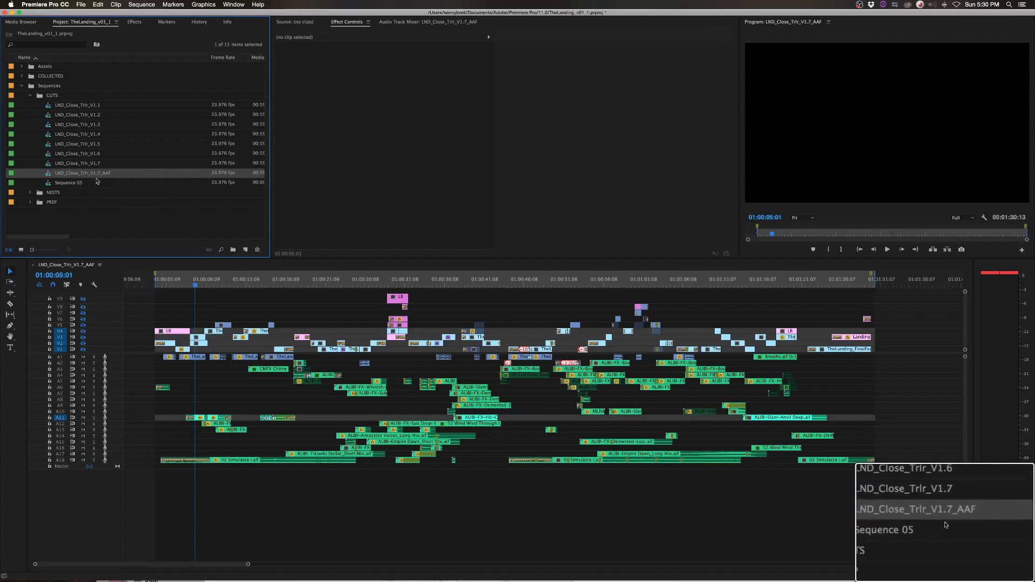
# Lock all audio tracks, then select everything from a V4 gap and delete the video clips.
pyautogui.click(285, 408)
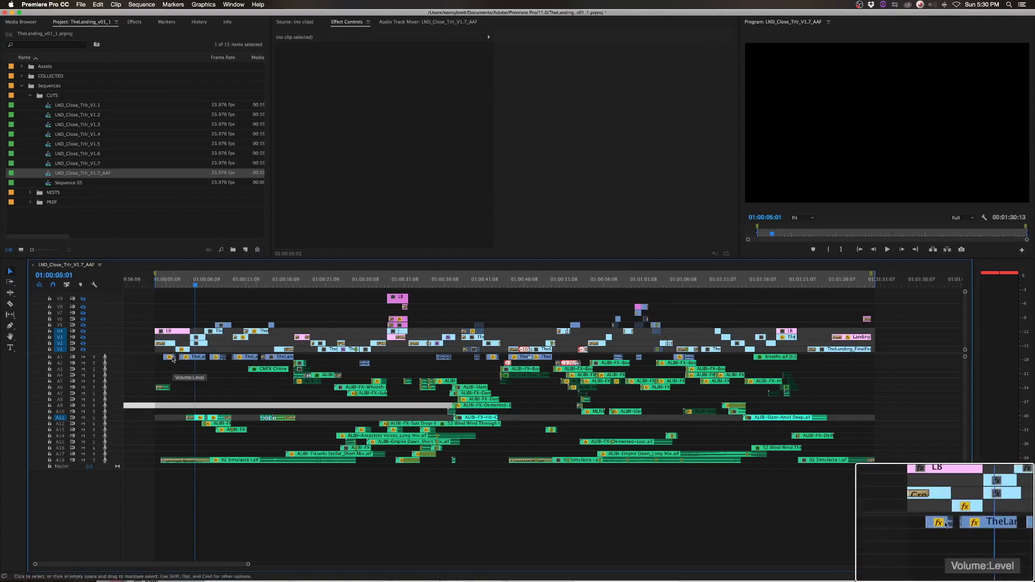
pyautogui.keyDown('shift'); pyautogui.click(49, 382); pyautogui.keyUp('shift')
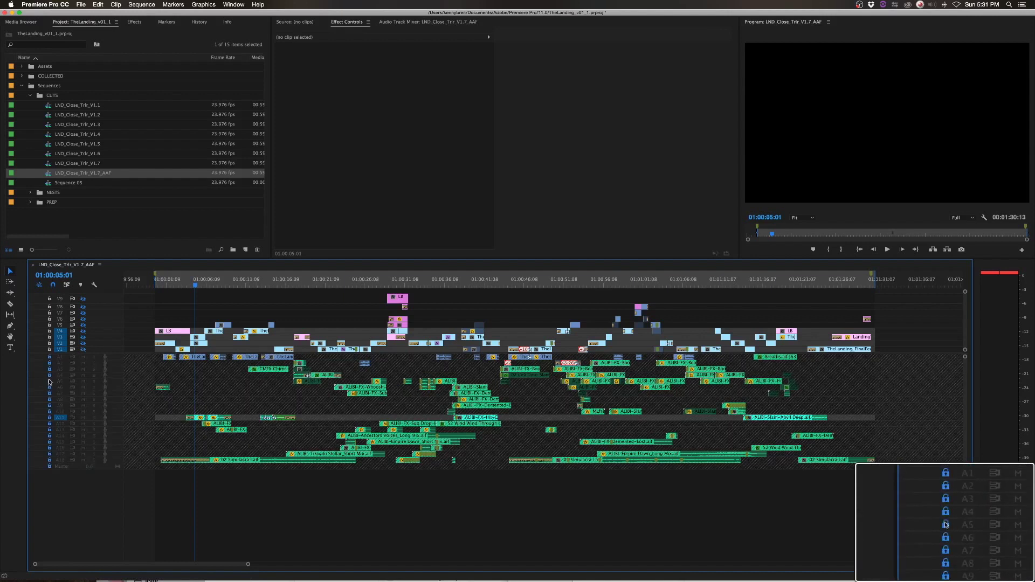
pyautogui.click(141, 334)
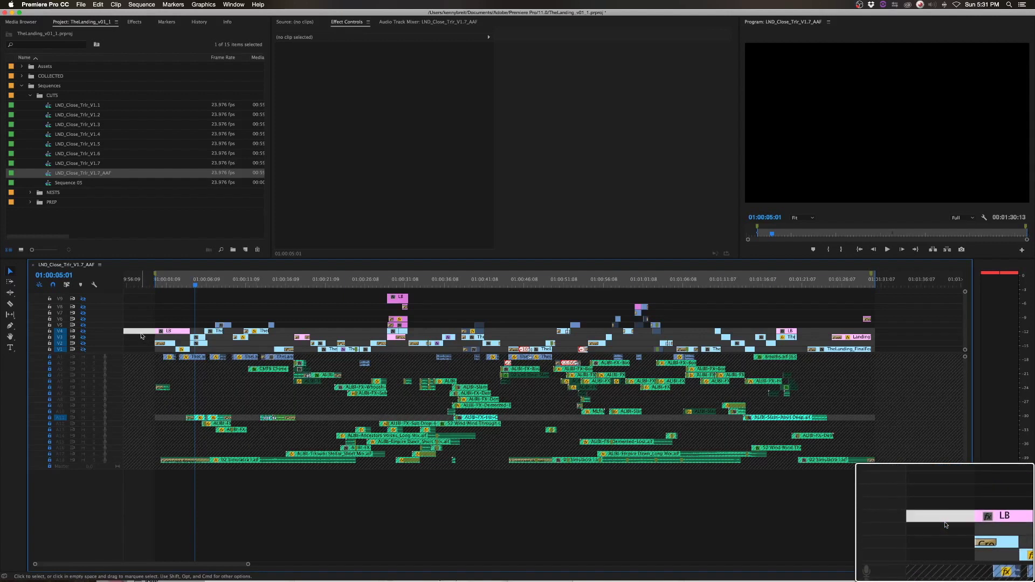
pyautogui.press('super+a')
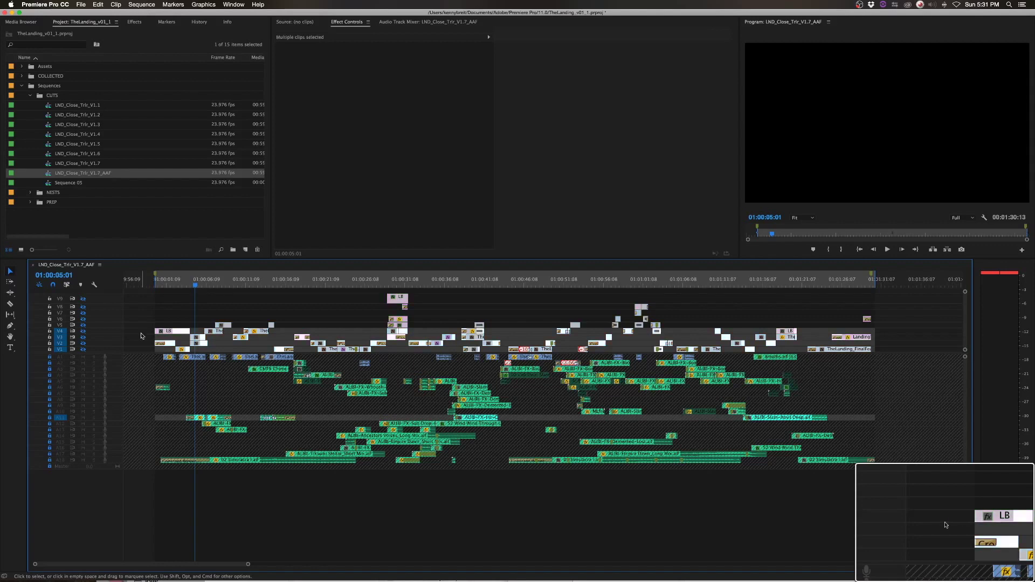
pyautogui.press('Delete')
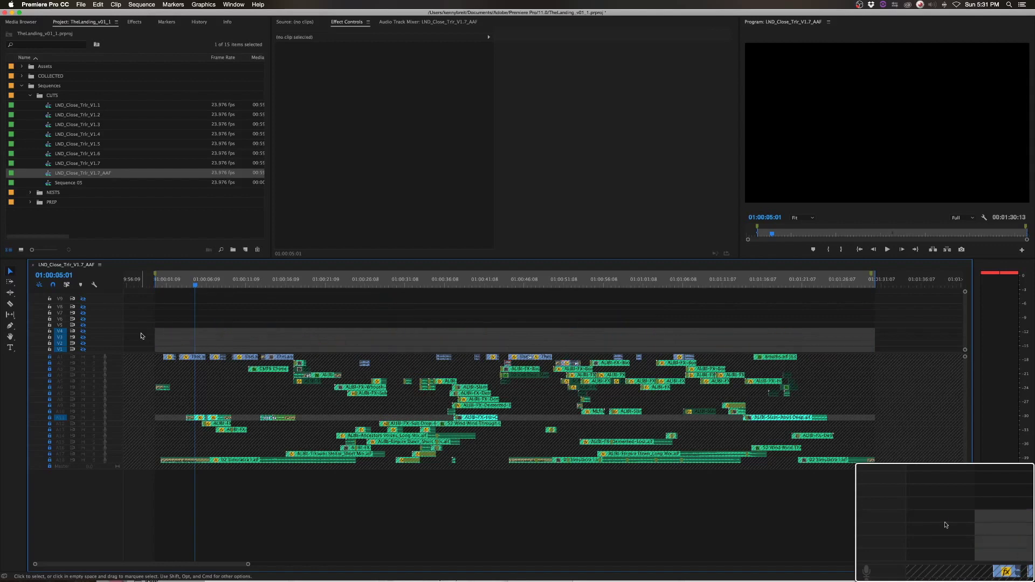
pyautogui.click(147, 287)
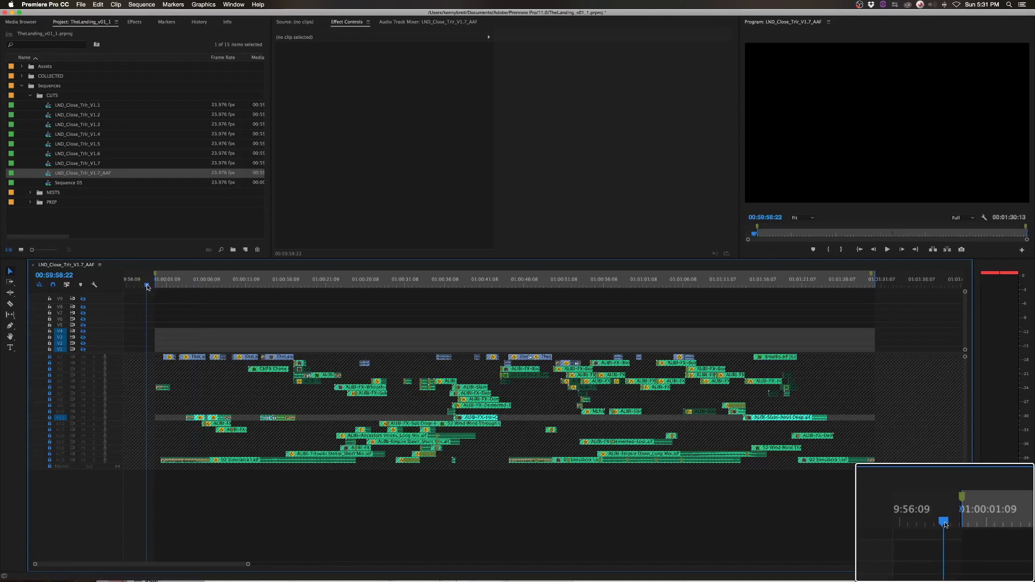
pyautogui.press('Home')
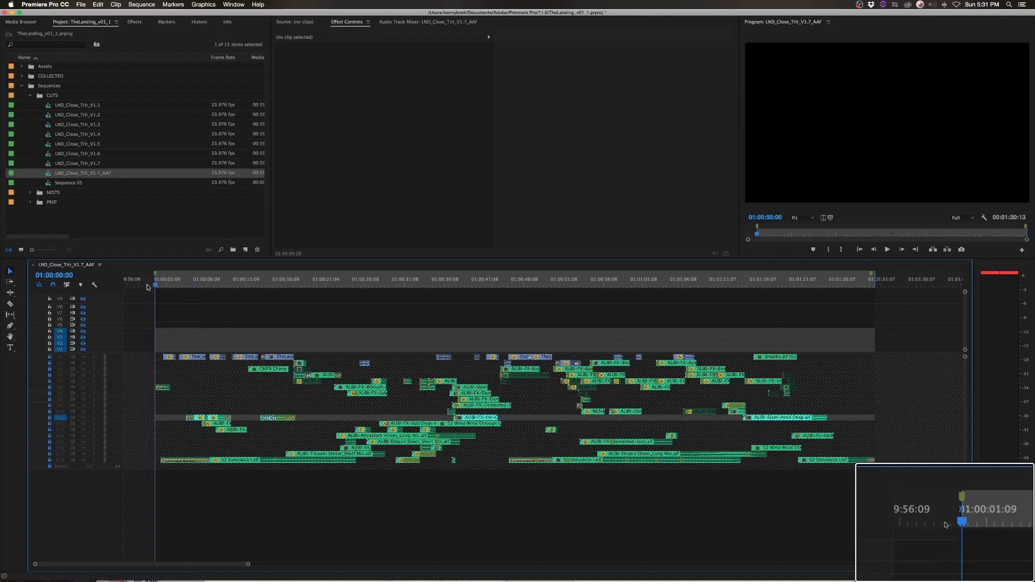
pyautogui.press('End')
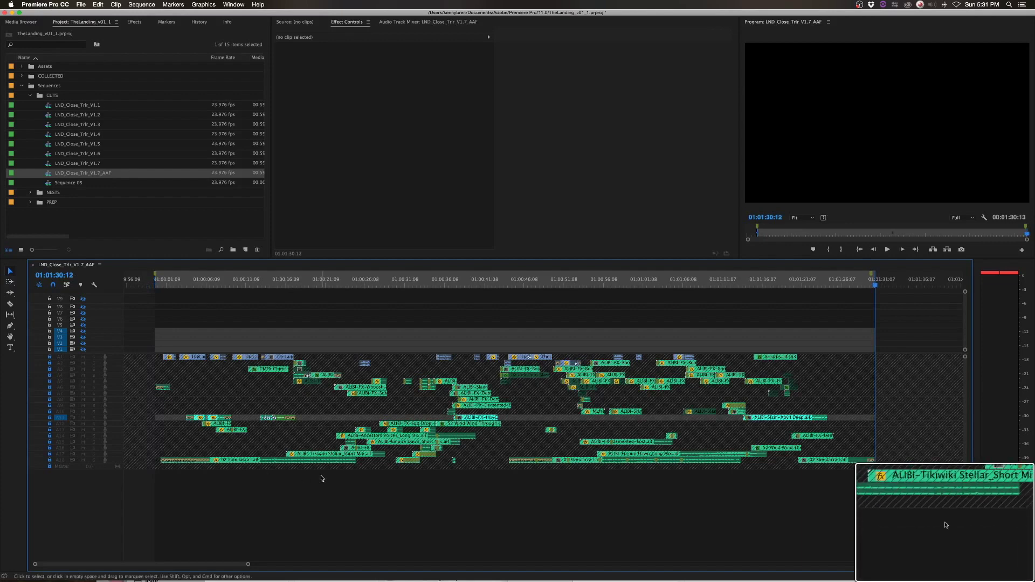
# Unlock and target all audio tracks, and park the playhead at 00:59:57:20.
pyautogui.keyDown('shift'); pyautogui.click(52, 419); pyautogui.keyUp('shift')
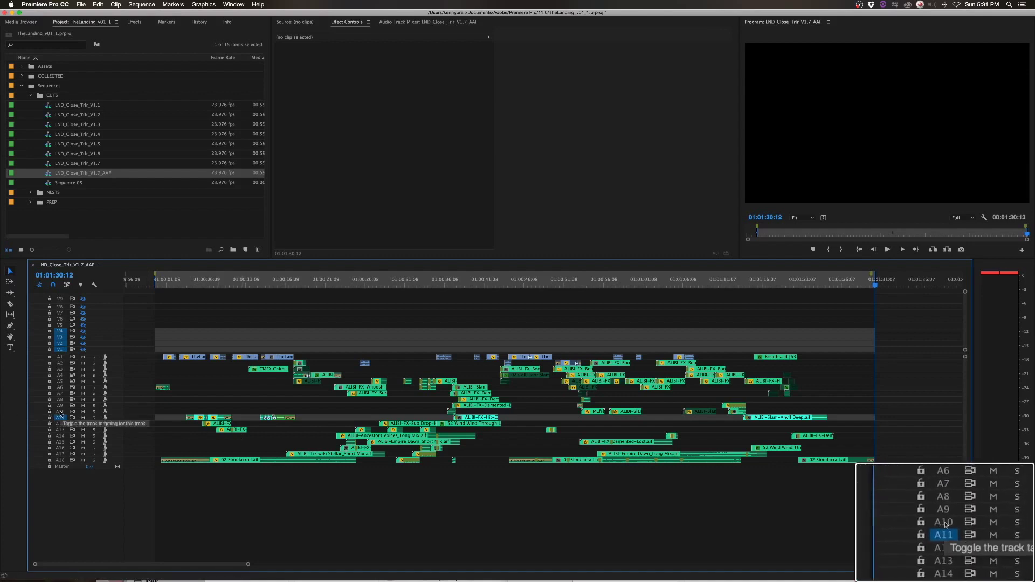
pyautogui.keyDown('shift'); pyautogui.click(60, 414); pyautogui.keyUp('shift')
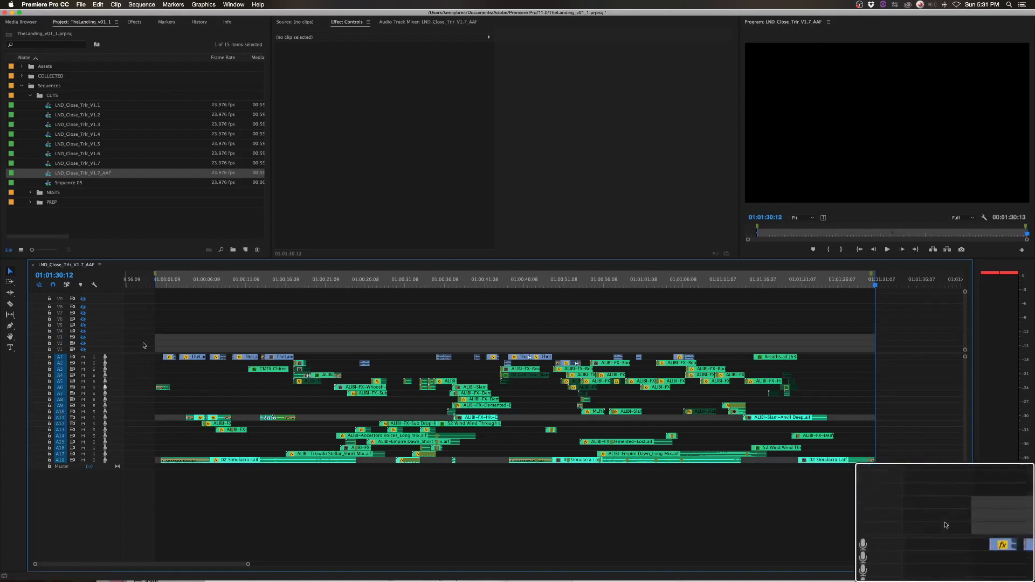
pyautogui.click(138, 284)
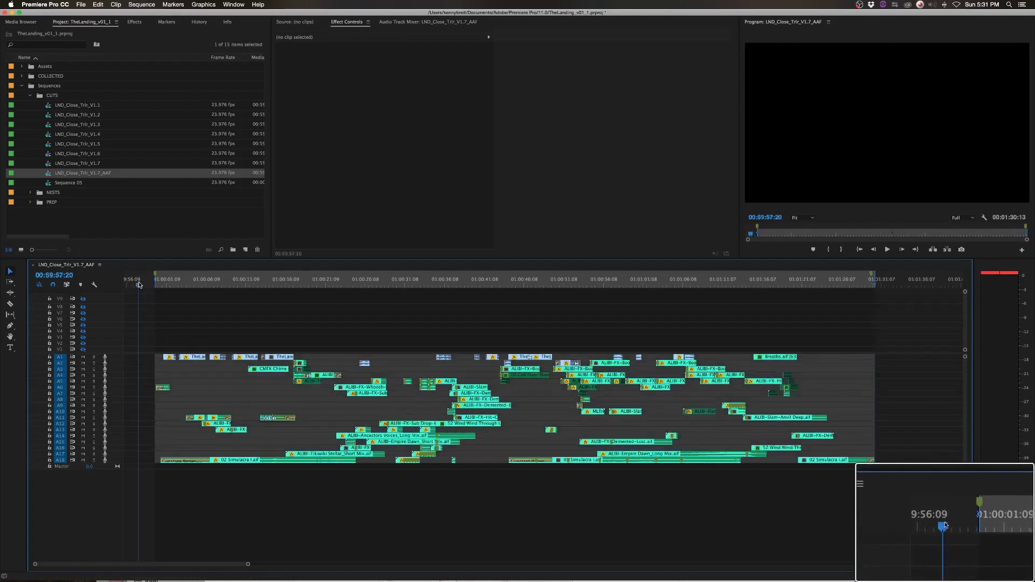
pyautogui.press('=')
pyautogui.press('=')
pyautogui.press('=')
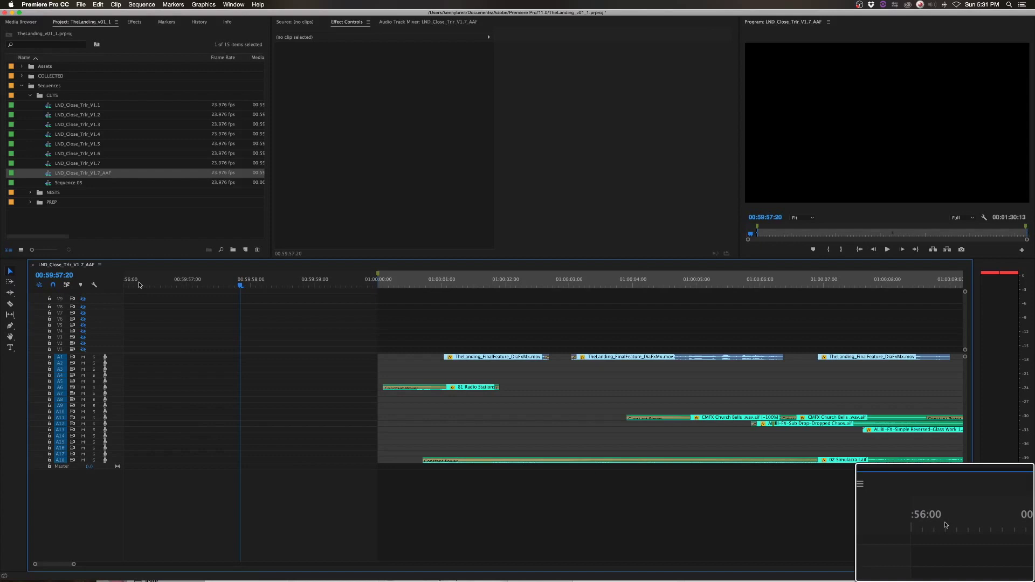
pyautogui.press('\\')
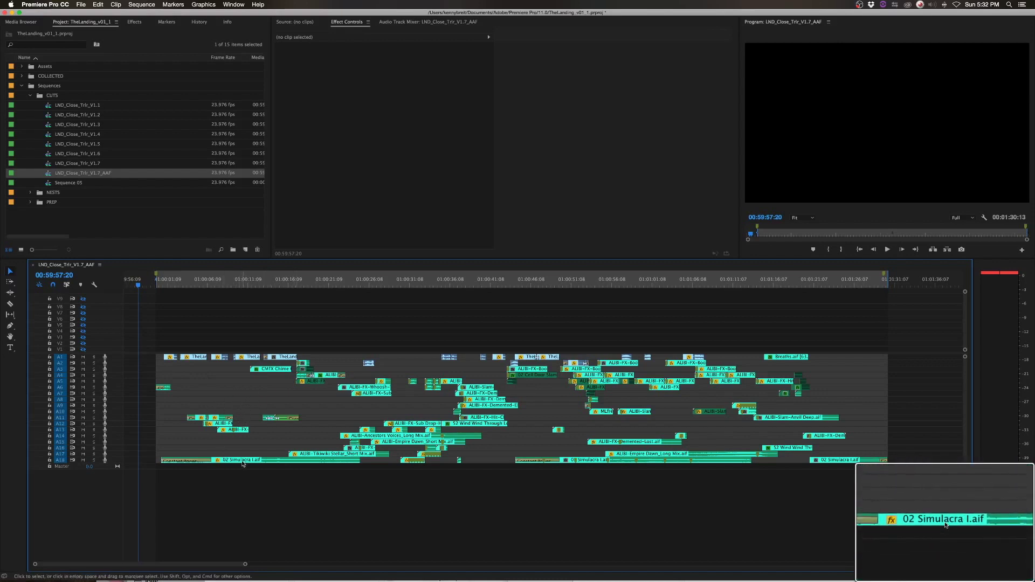
# Move the three 02 Simulacra I.aif clips from A18 down onto a new track A25.
pyautogui.moveTo(243, 463)
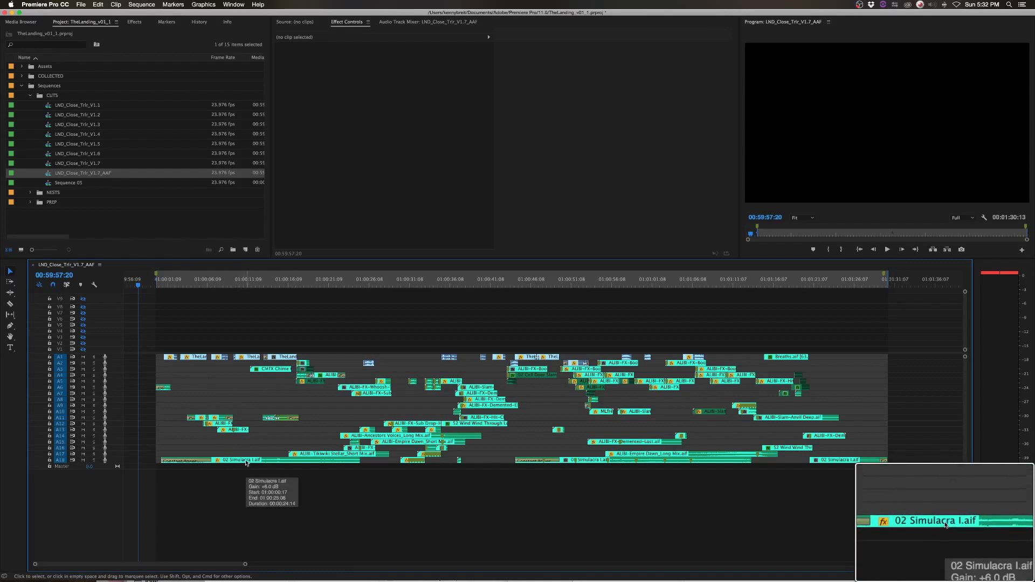
pyautogui.click(249, 460)
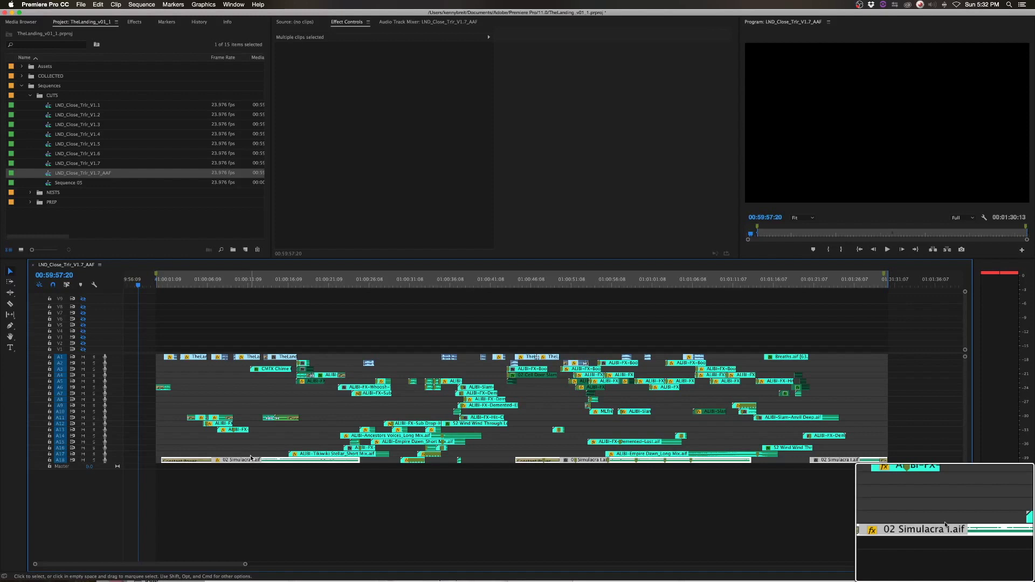
pyautogui.moveTo(250, 455); pyautogui.dragTo(251, 458)
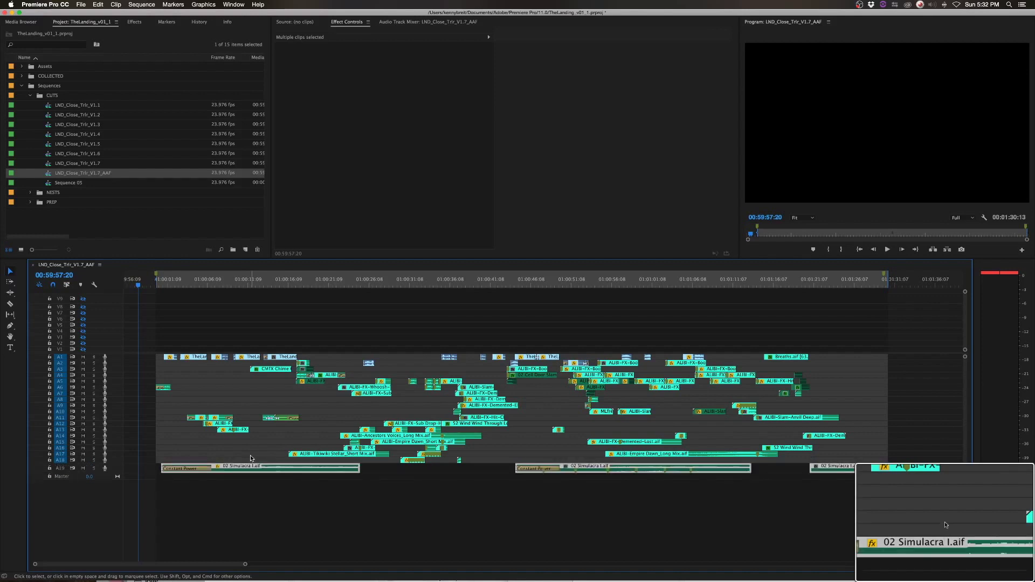
pyautogui.hotkey('alt', 'Down')
pyautogui.hotkey('alt', 'Down')
pyautogui.hotkey('alt', 'Down')
pyautogui.hotkey('alt', 'Down')
pyautogui.hotkey('alt', 'Down')
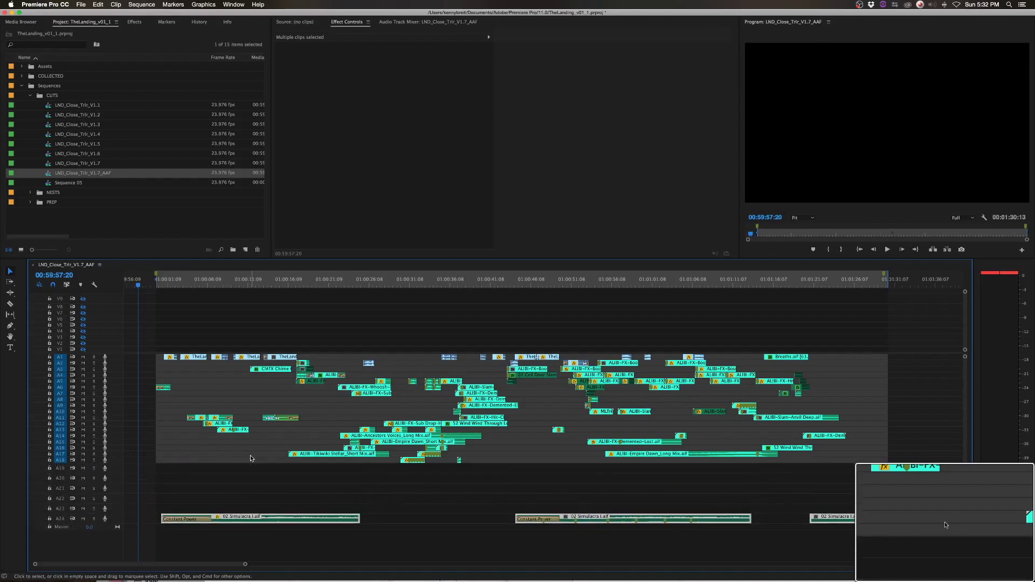
pyautogui.hotkey('alt', 'Down')
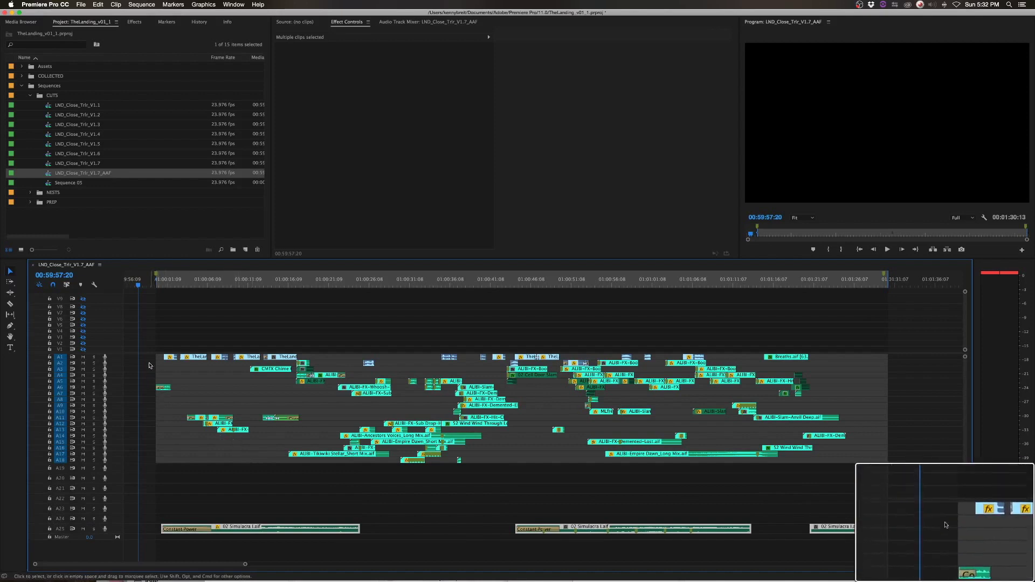
# Nudge all sound-effect clips below A1 down one track and solo track A1.
pyautogui.moveTo(149, 366); pyautogui.dragTo(839, 477)
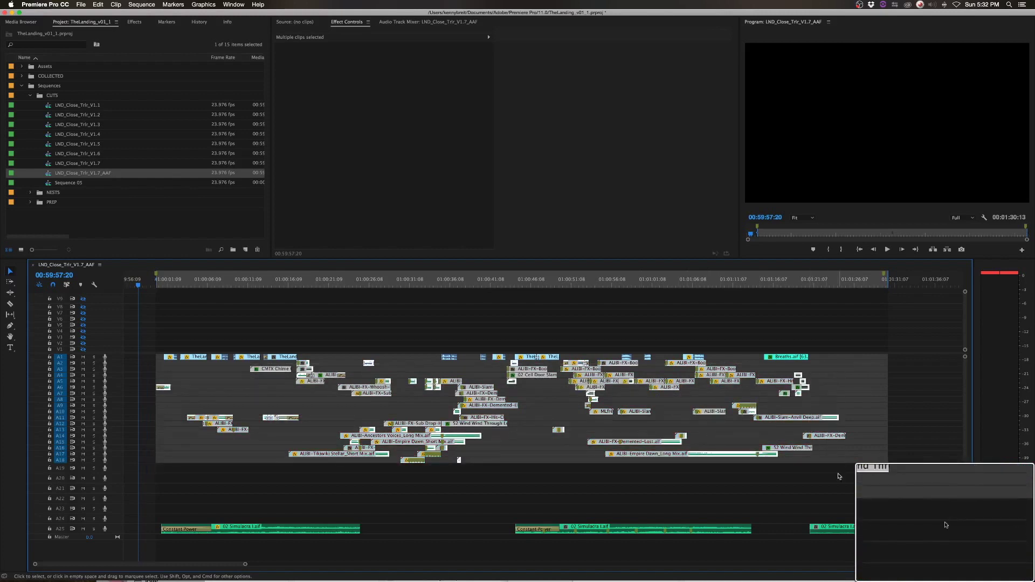
pyautogui.hotkey('alt', 'Down')
pyautogui.hotkey('alt', 'Down')
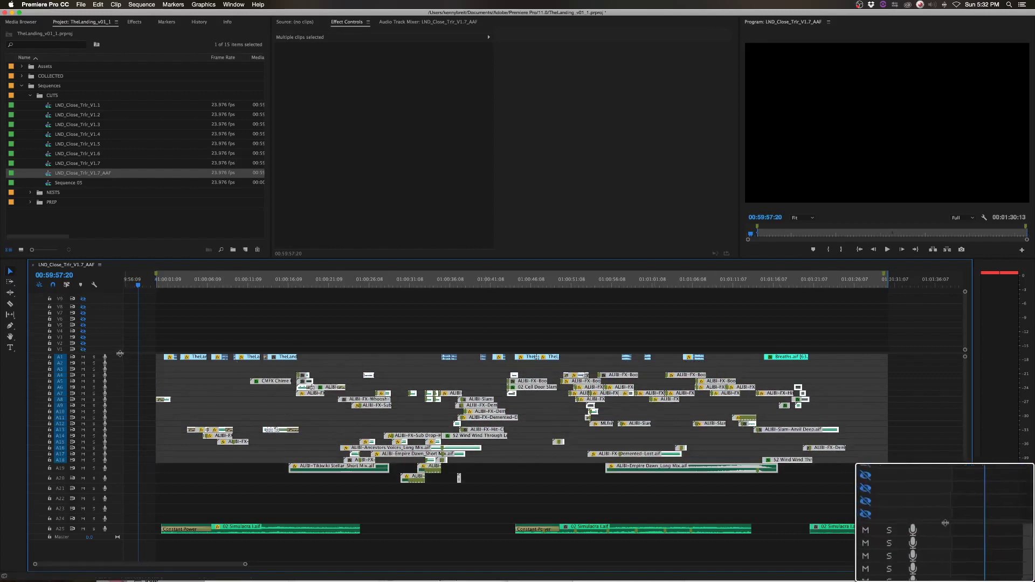
pyautogui.click(93, 357)
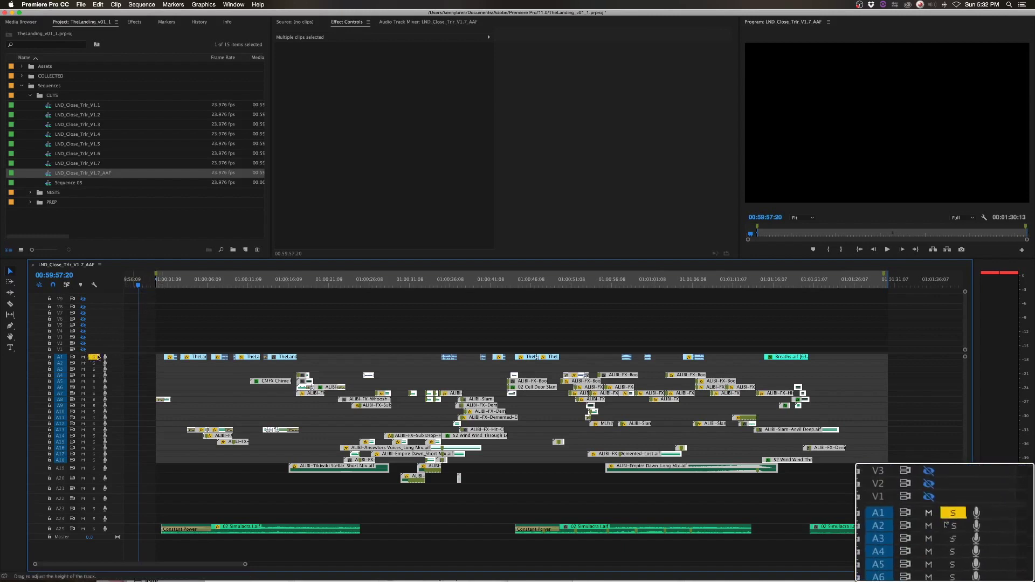
pyautogui.click(164, 284)
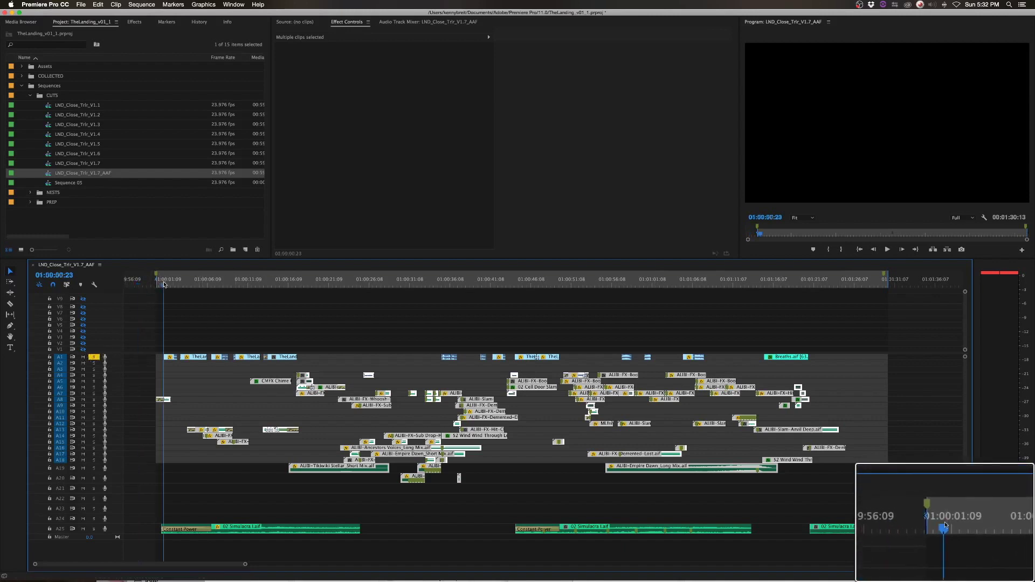
pyautogui.press('=')
pyautogui.press('=')
pyautogui.press('=')
pyautogui.press('=')
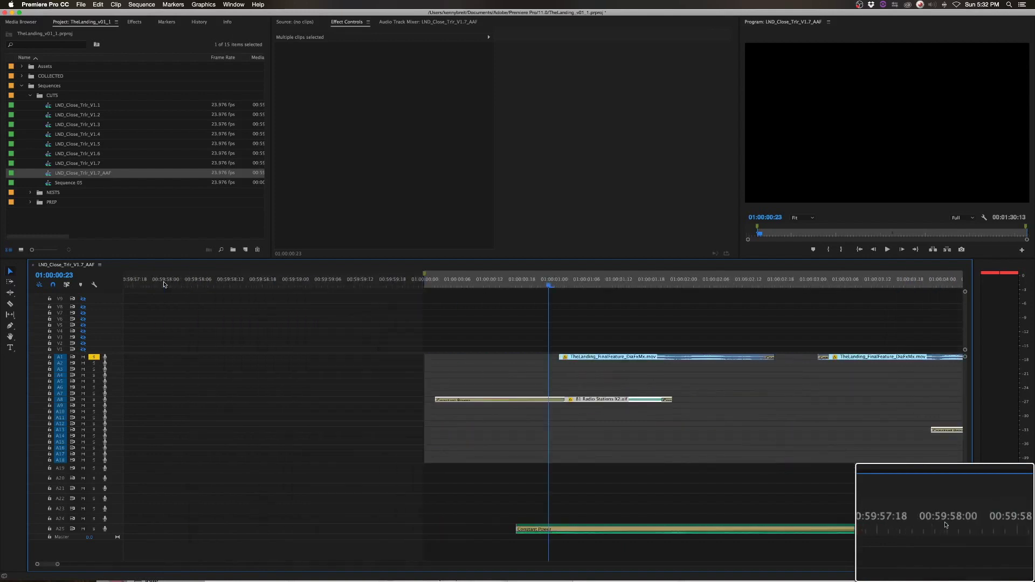
pyautogui.click(635, 286)
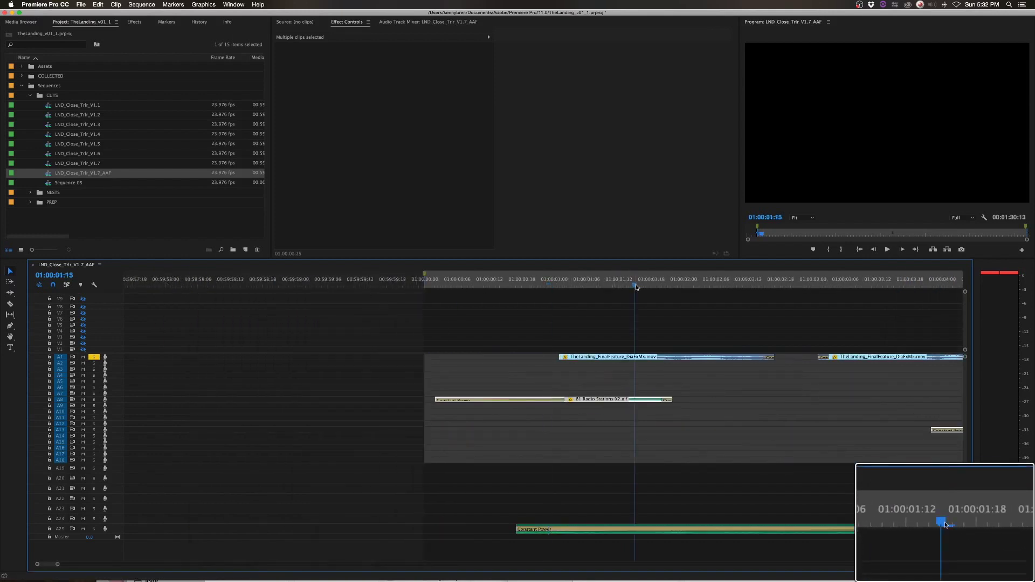
pyautogui.press('-')
pyautogui.press('-')
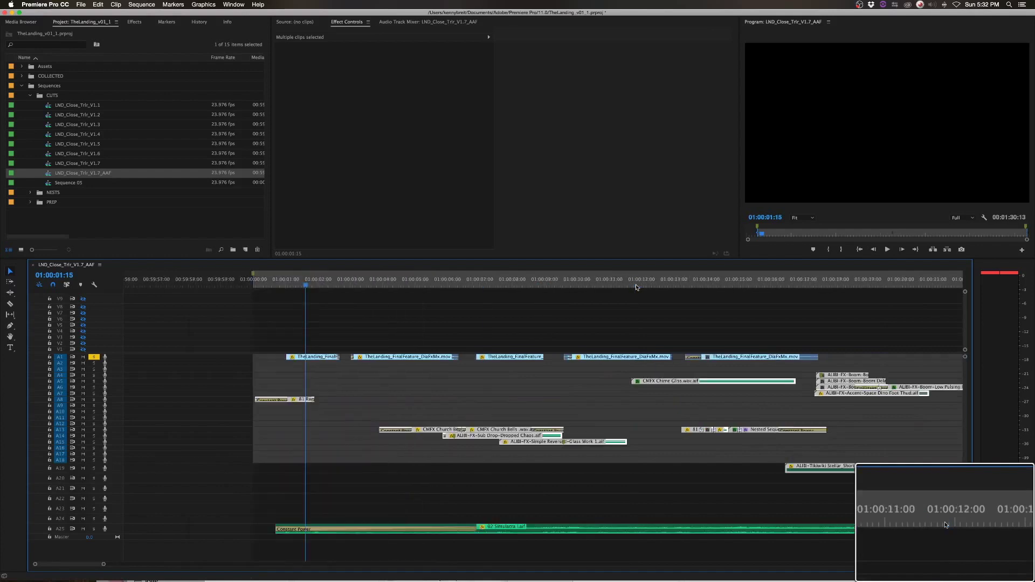
pyautogui.click(391, 284)
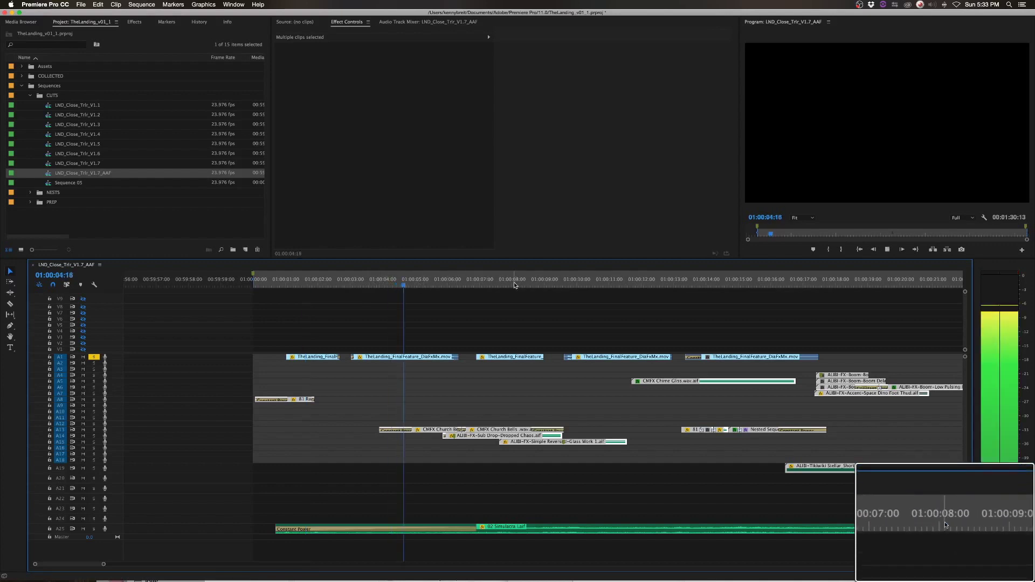
pyautogui.press('space')
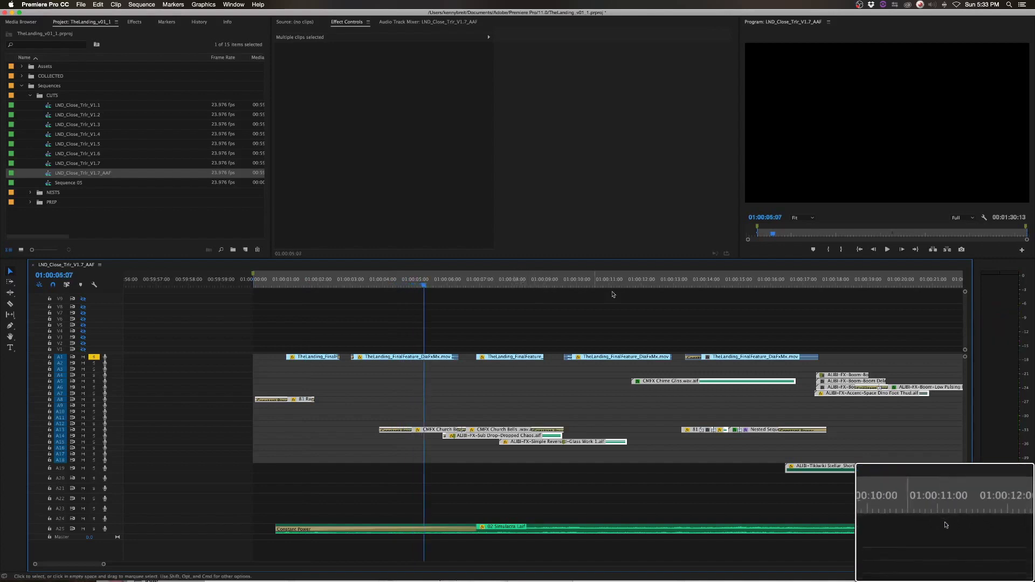
pyautogui.press('-')
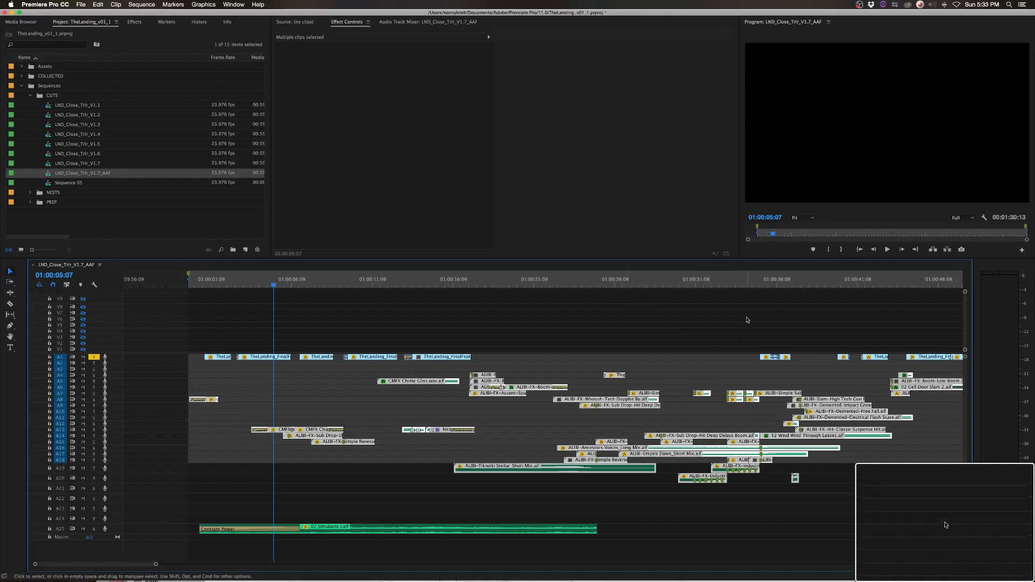
pyautogui.click(611, 283)
pyautogui.press('=')
pyautogui.press('=')
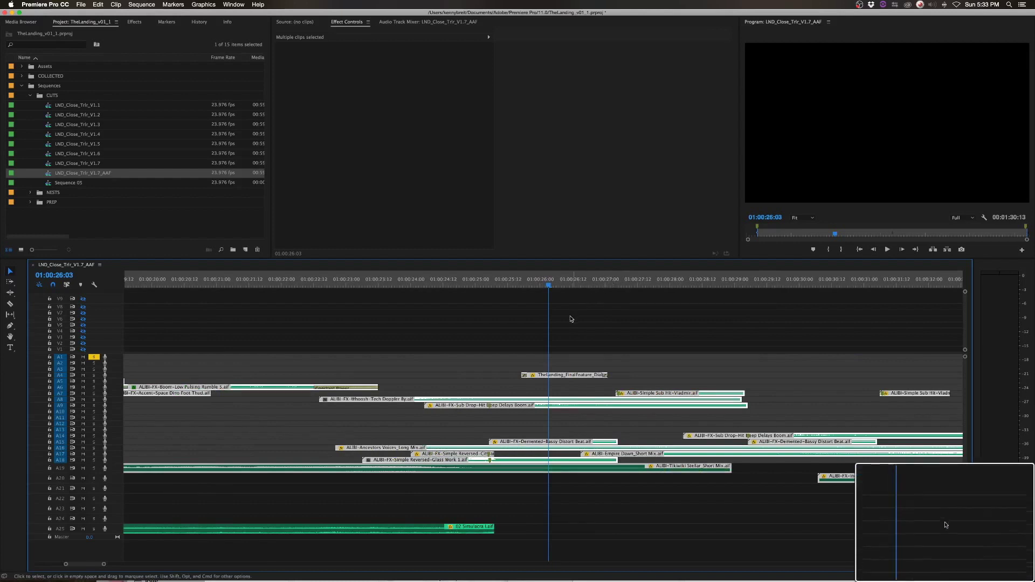
pyautogui.click(582, 377)
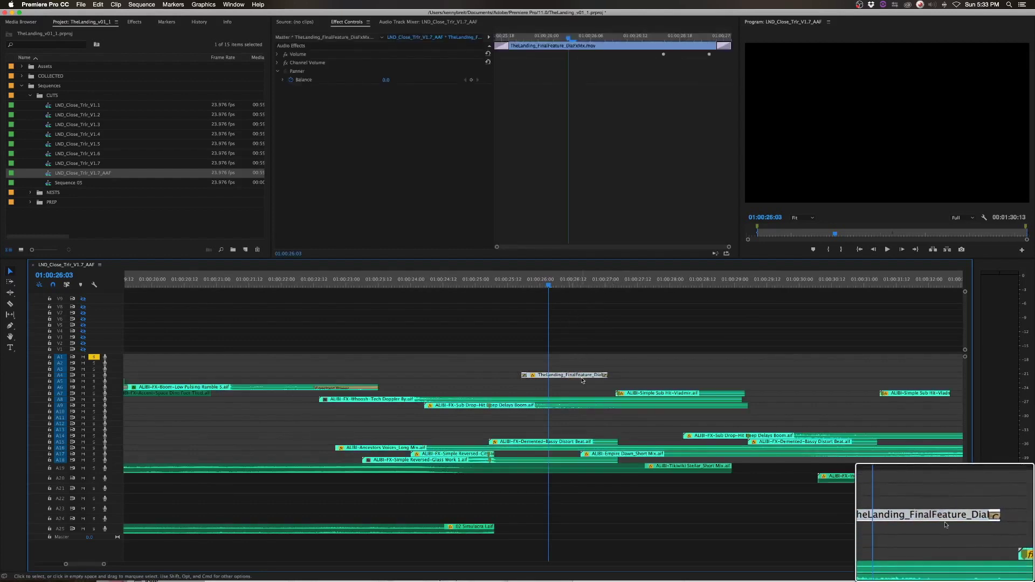
# Nudge the small clip from track A4 up onto track A1.
pyautogui.moveTo(582, 381)
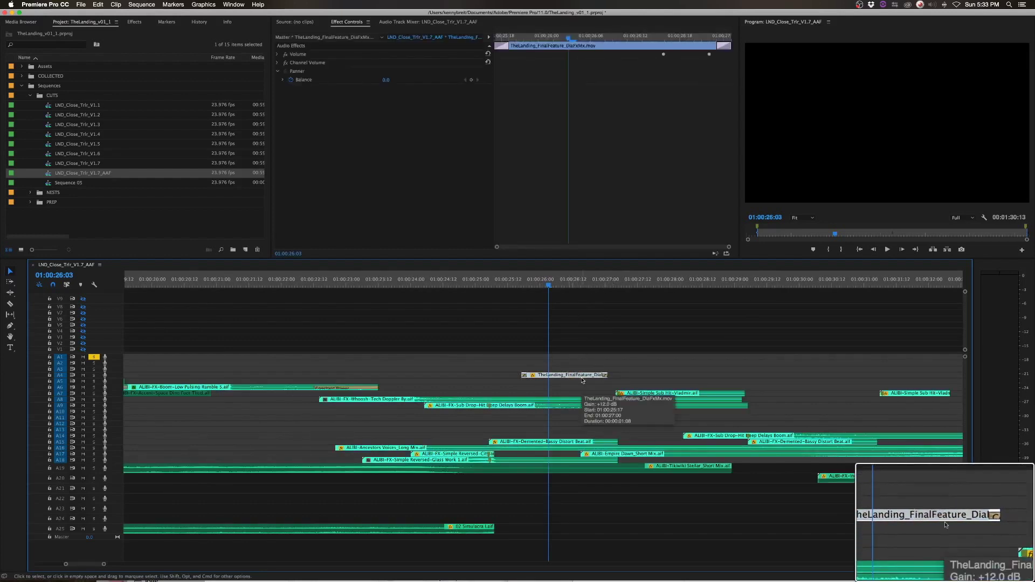
pyautogui.press('\\')
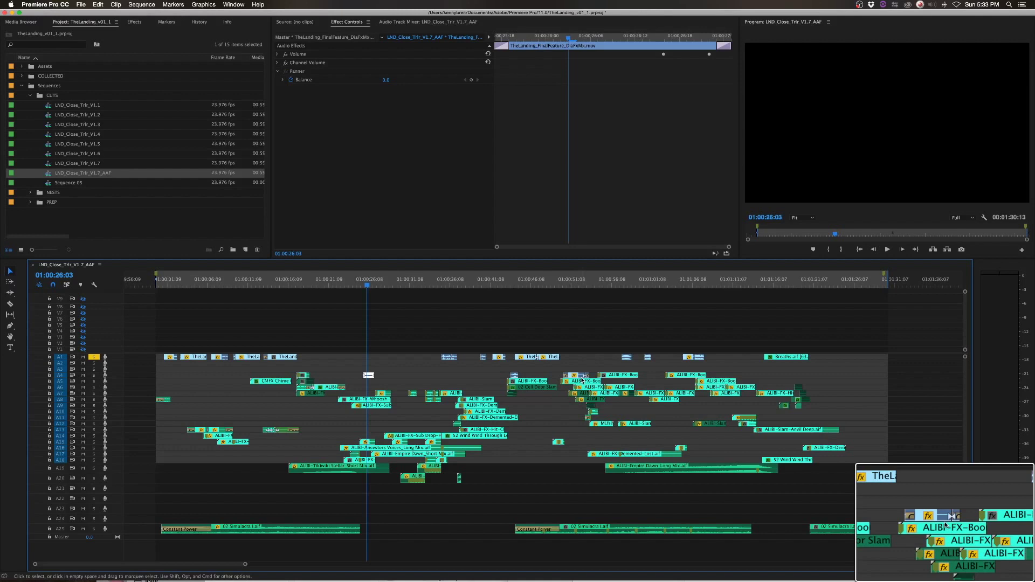
pyautogui.hotkey('alt', 'Up')
pyautogui.hotkey('alt', 'Up')
pyautogui.hotkey('alt', 'Up')
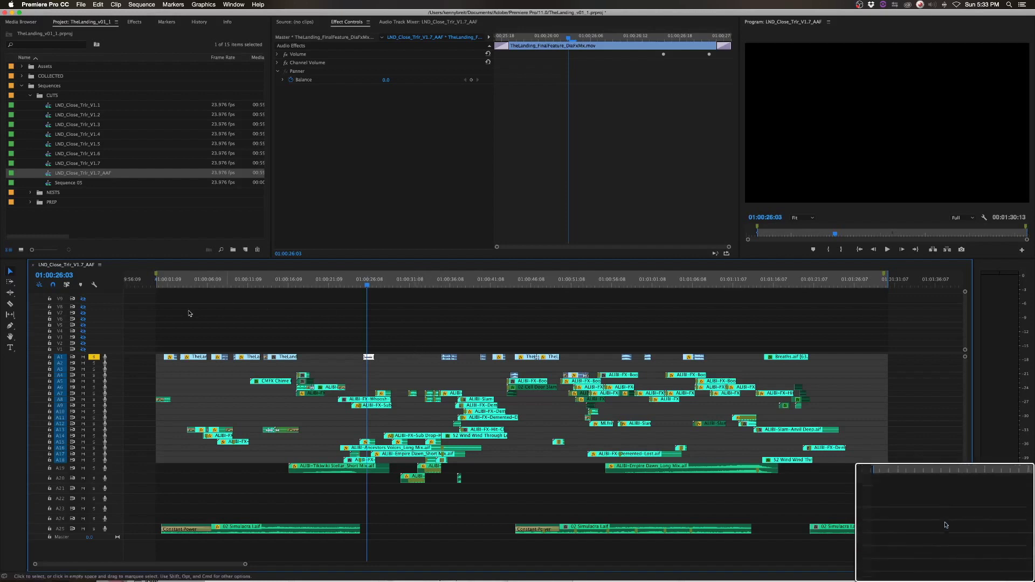
# Toggle A1's solo, mute track A1, and put the playhead at 01:01:16:17.
pyautogui.click(95, 357)
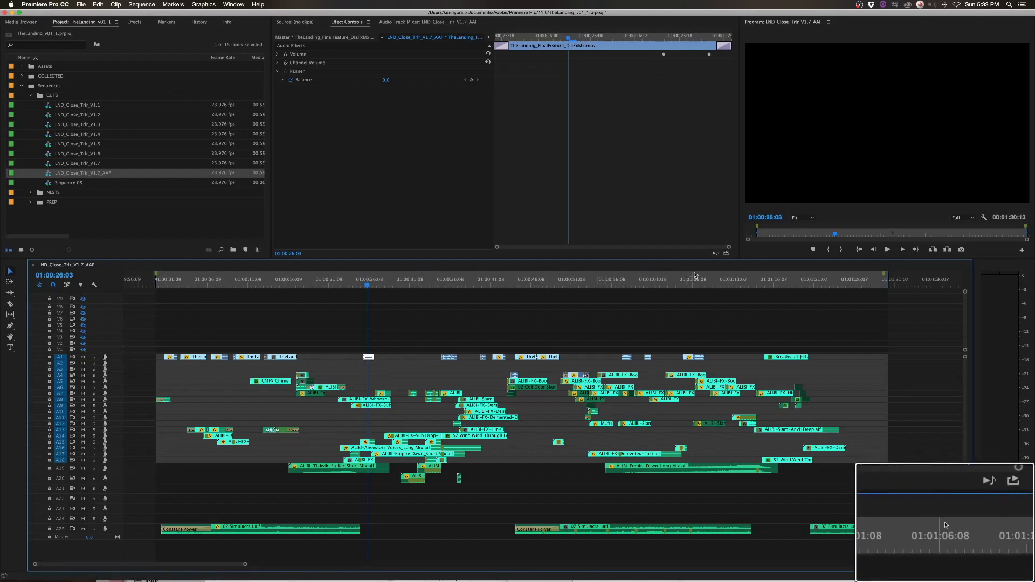
pyautogui.click(94, 358)
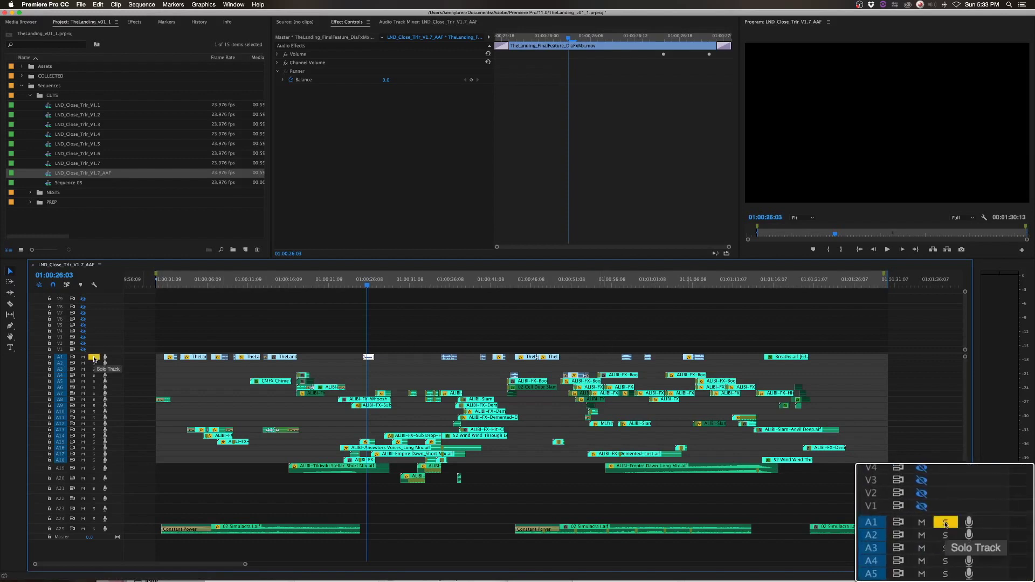
pyautogui.click(94, 357)
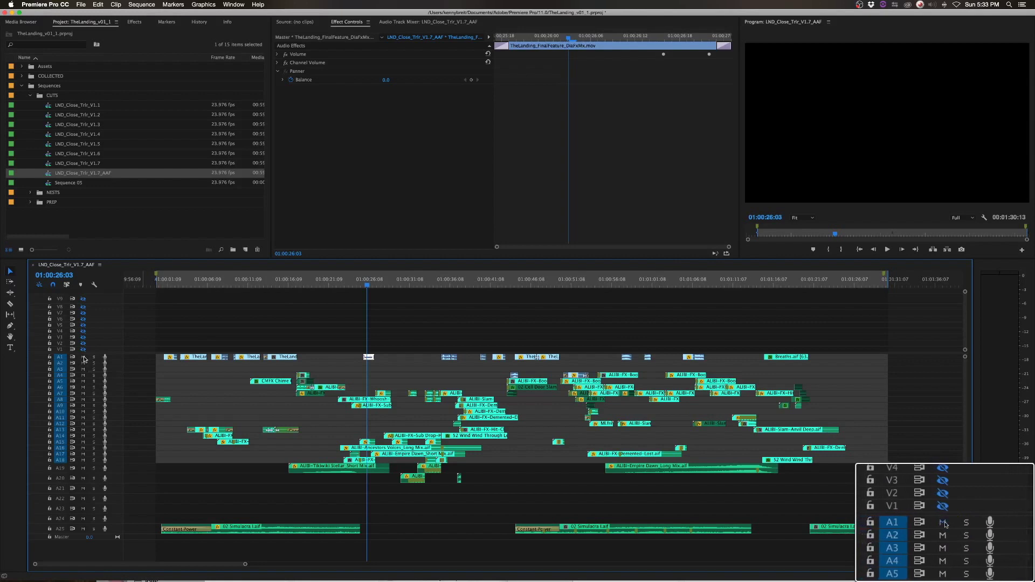
pyautogui.click(84, 358)
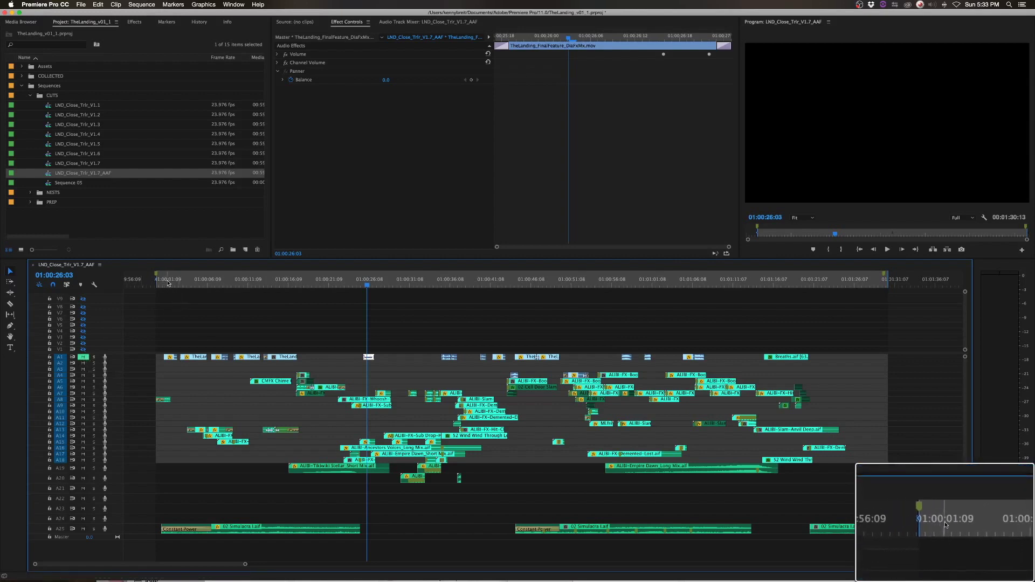
pyautogui.click(776, 281)
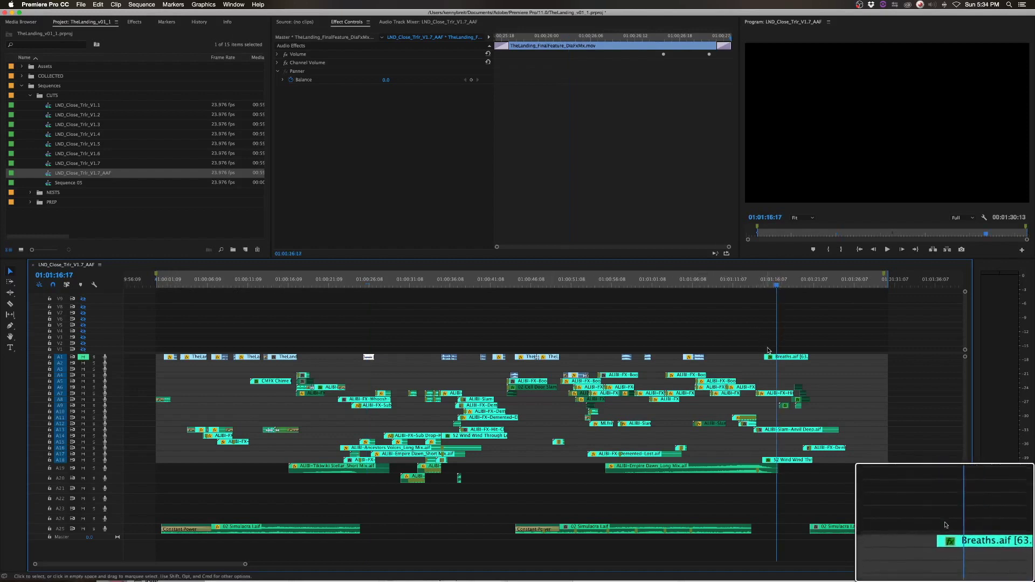
# Nudge Breaths.aif from A1 down to A2, then marquee-select a group of audio clips.
pyautogui.click(786, 357)
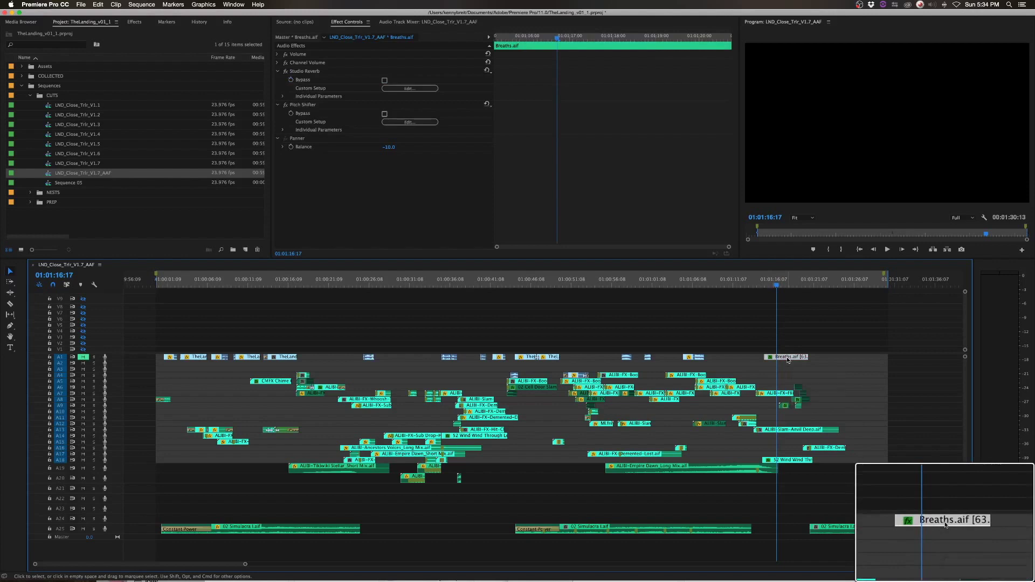
pyautogui.hotkey('alt', 'Down')
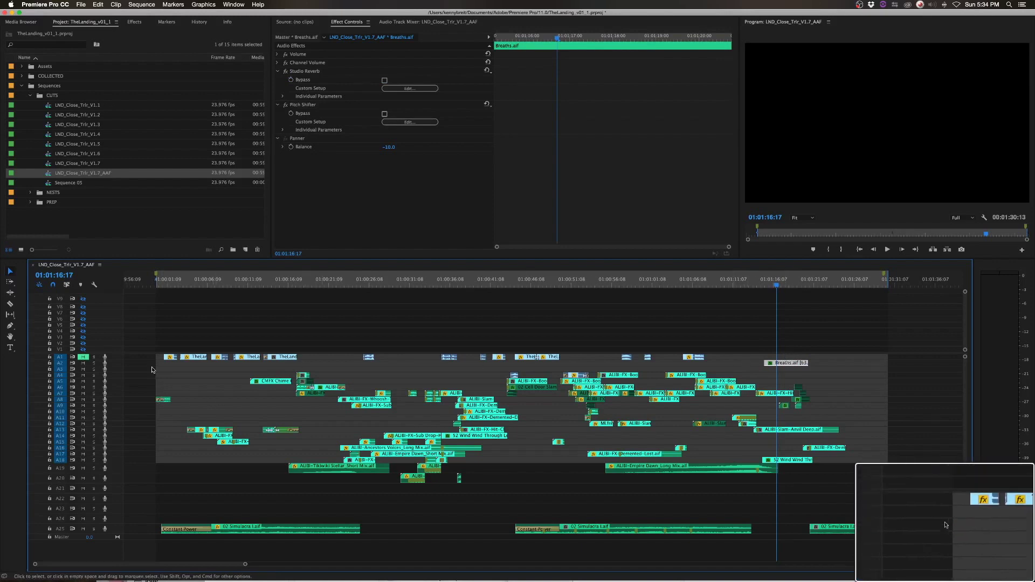
pyautogui.moveTo(152, 370); pyautogui.dragTo(808, 490)
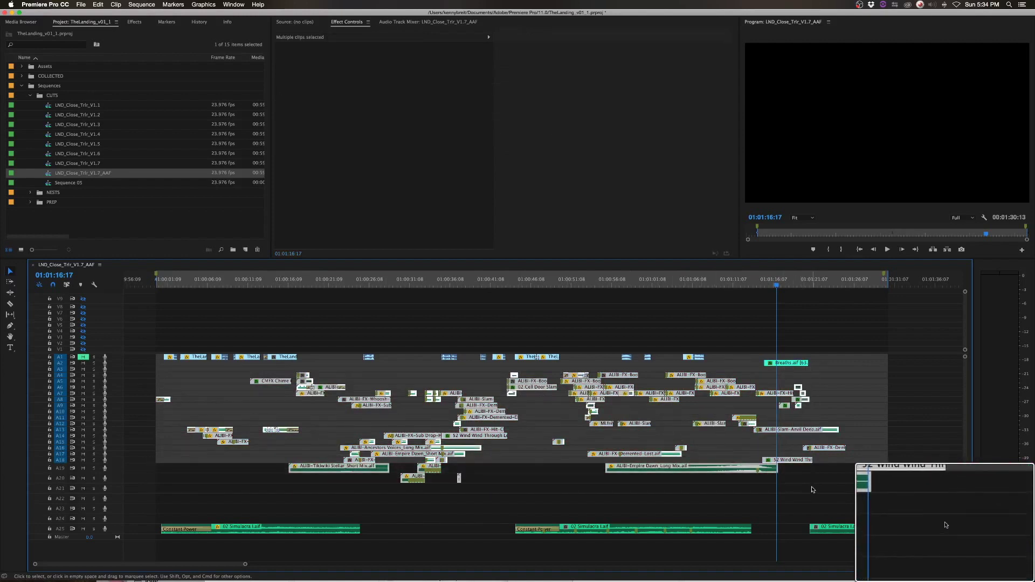
# Raise the selected clips two tracks, then move the ALIBI-FX clips from A10–A13 up to A6–A8.
pyautogui.hotkey('alt', 'Up')
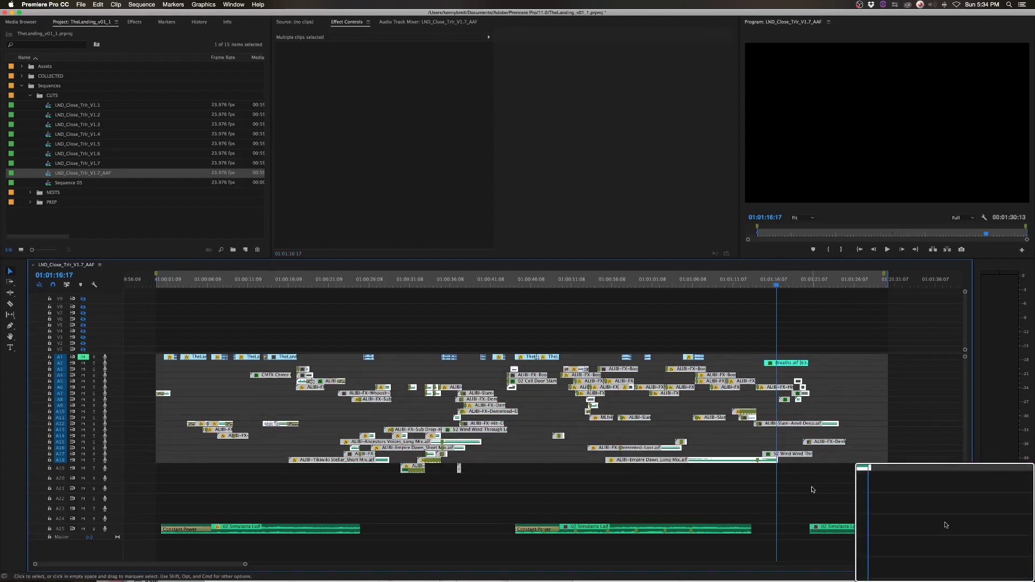
pyautogui.hotkey('alt', 'Up')
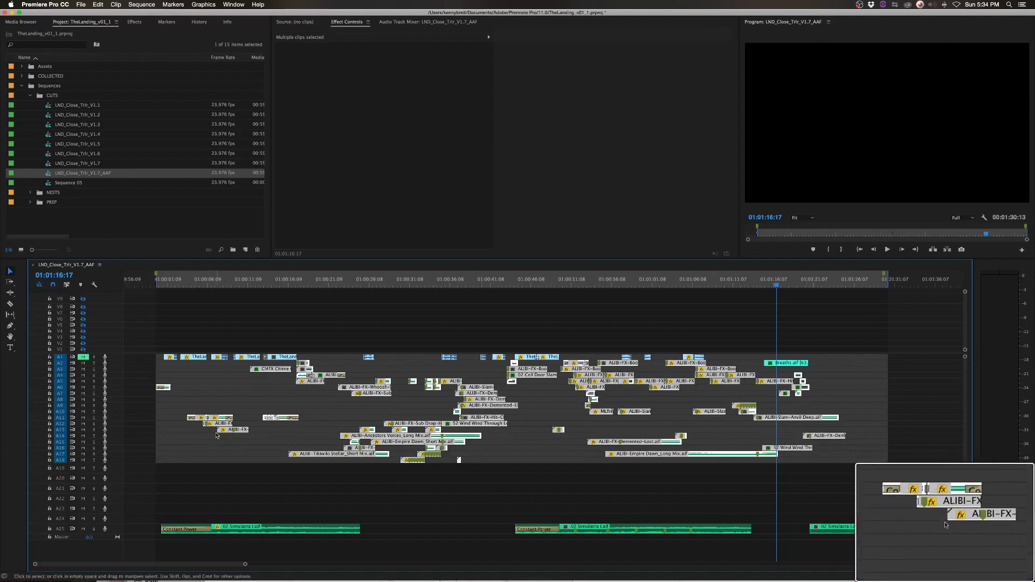
pyautogui.click(181, 410)
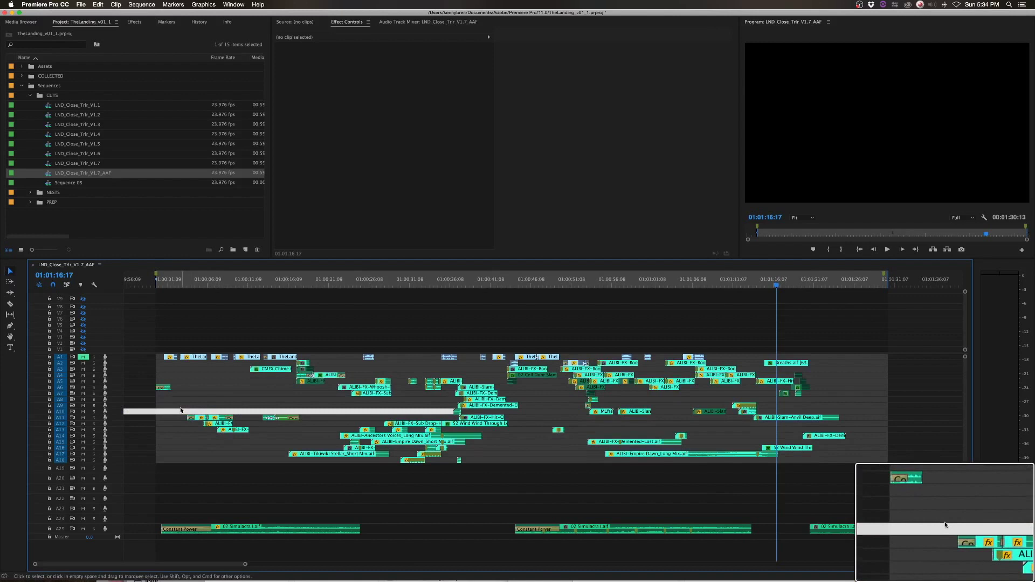
pyautogui.moveTo(181, 411); pyautogui.dragTo(295, 443)
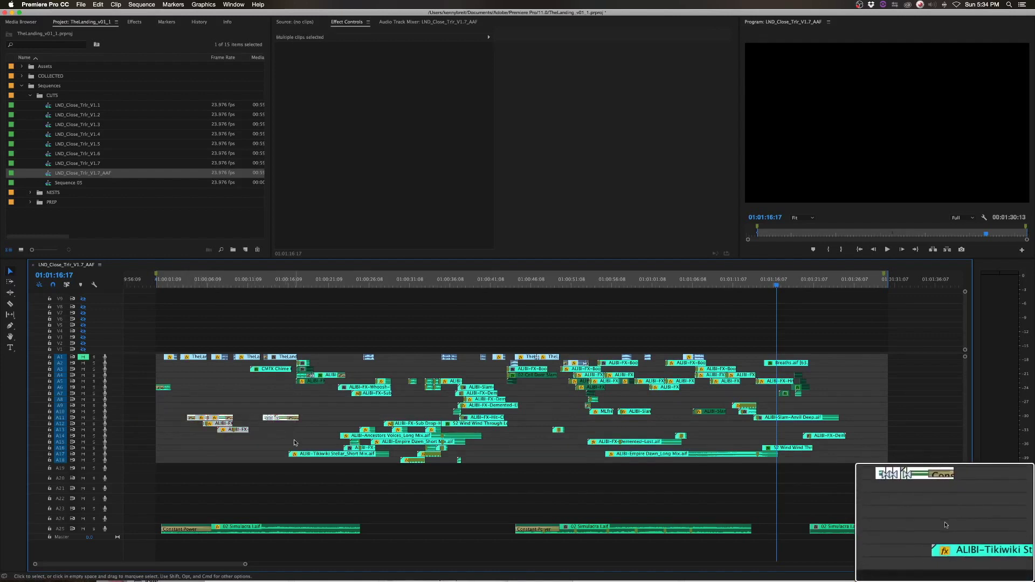
pyautogui.hotkey('alt', 'Up')
pyautogui.hotkey('alt', 'Up')
pyautogui.hotkey('alt', 'Up')
pyautogui.hotkey('alt', 'Up')
pyautogui.hotkey('alt', 'Up')
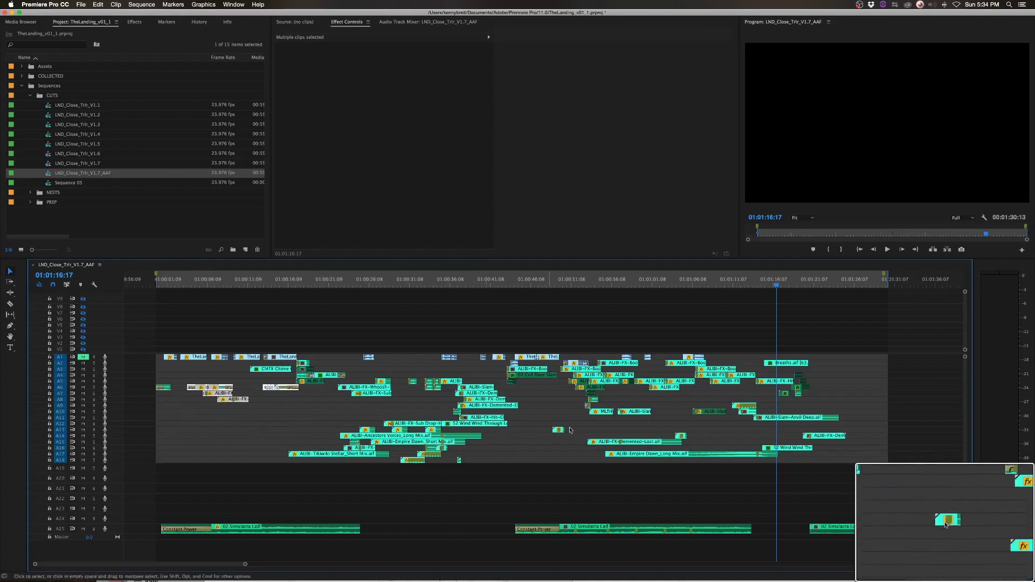
# Shift the small A14–A15 clips and the wind and Empire Dawn clips up into empty tracks.
pyautogui.moveTo(671, 433); pyautogui.dragTo(703, 444)
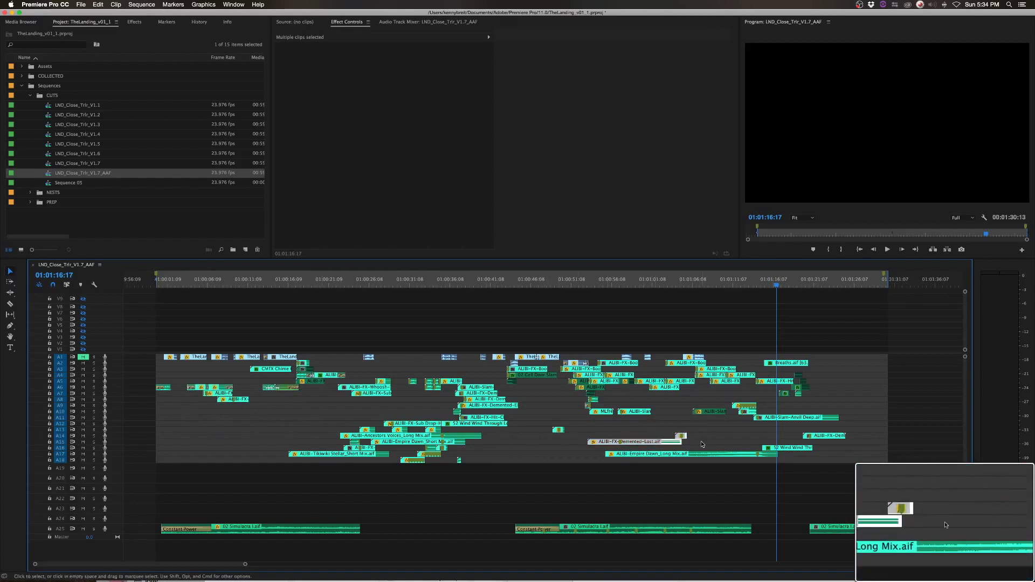
pyautogui.hotkey('alt', 'Up')
pyautogui.hotkey('alt', 'Up')
pyautogui.hotkey('alt', 'Up')
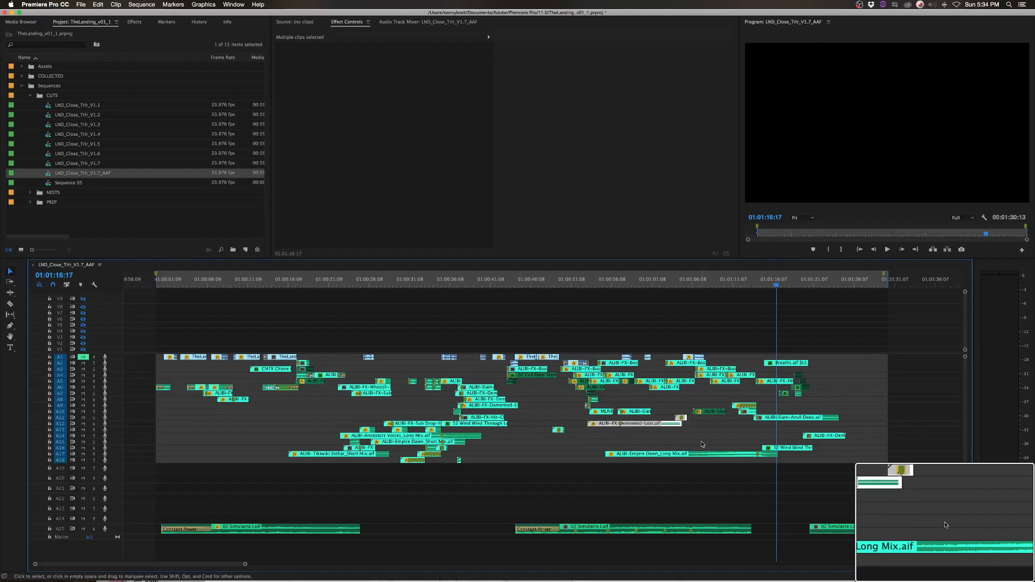
pyautogui.moveTo(732, 432); pyautogui.dragTo(815, 471)
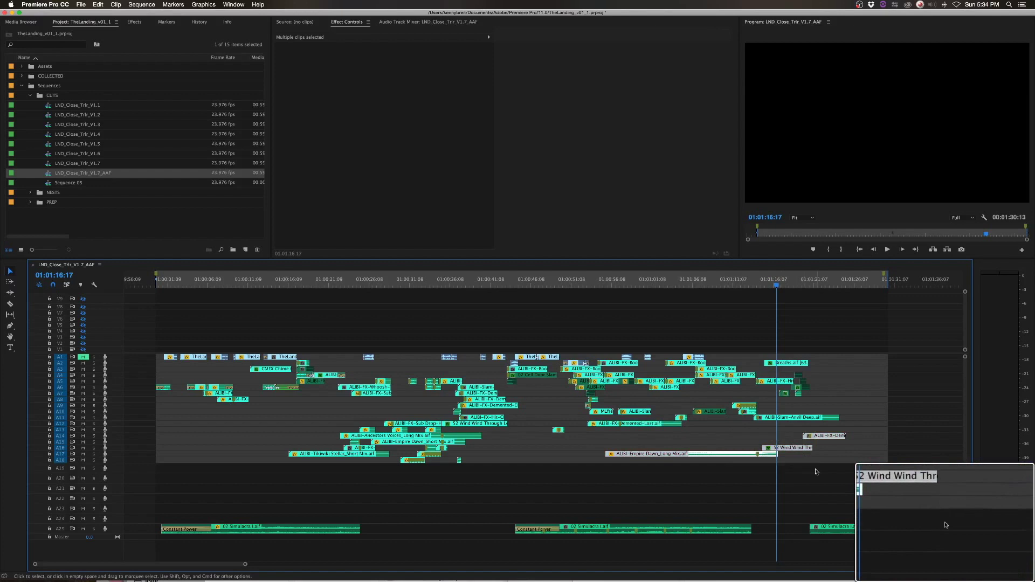
pyautogui.hotkey('alt', 'Up')
pyautogui.hotkey('alt', 'Up')
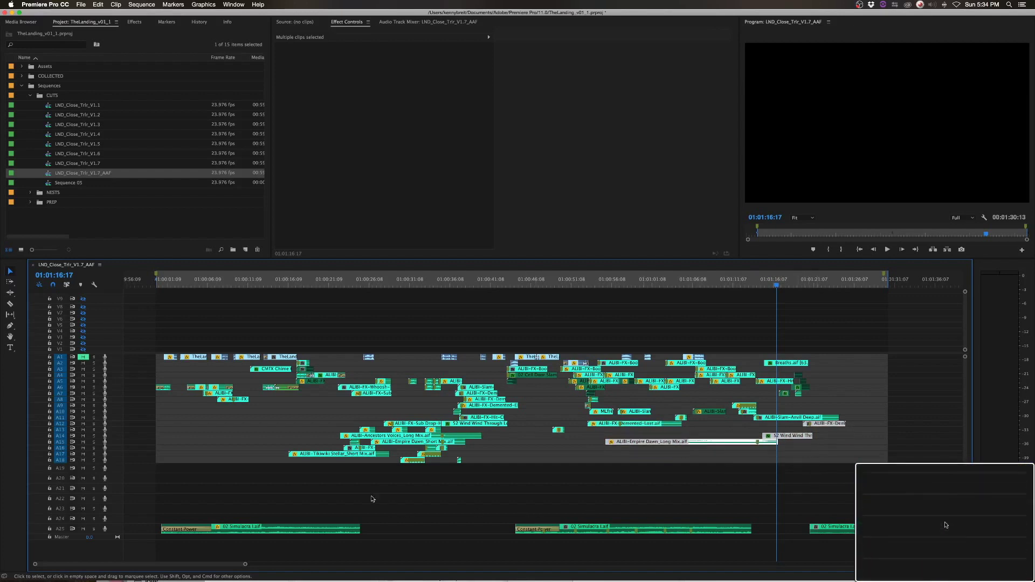
# Move the 02 Simulacra clips from the bottom tracks up to track A19.
pyautogui.press('-')
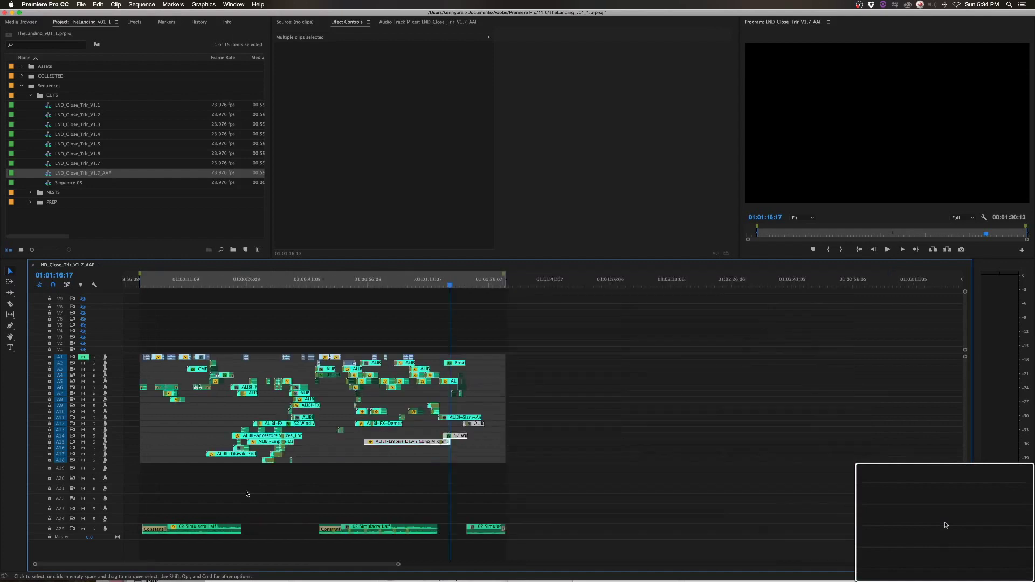
pyautogui.moveTo(203, 492); pyautogui.dragTo(529, 559)
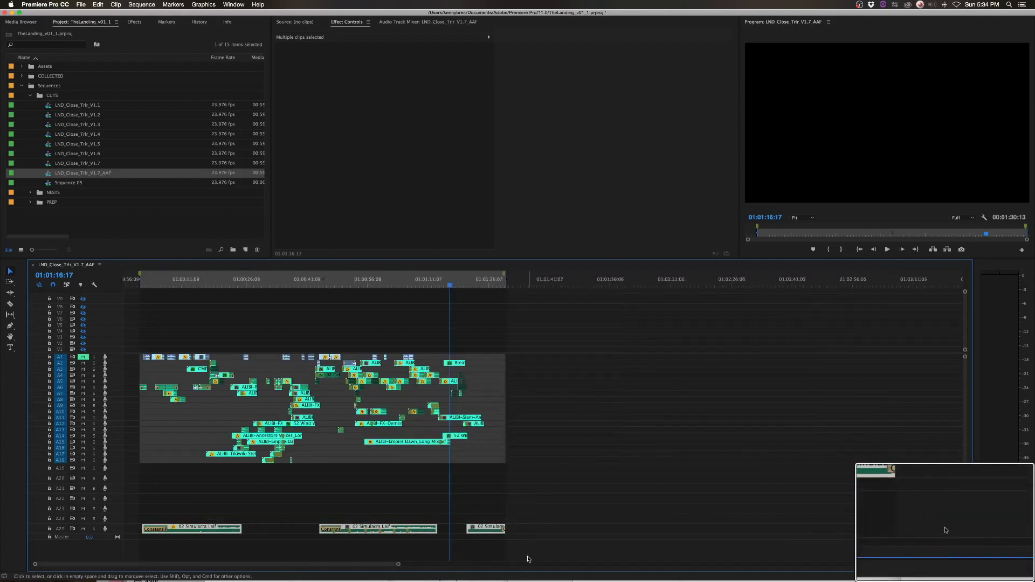
pyautogui.hotkey('alt', 'Up')
pyautogui.hotkey('alt', 'Up')
pyautogui.hotkey('alt', 'Up')
pyautogui.hotkey('alt', 'Up')
pyautogui.hotkey('alt', 'Up')
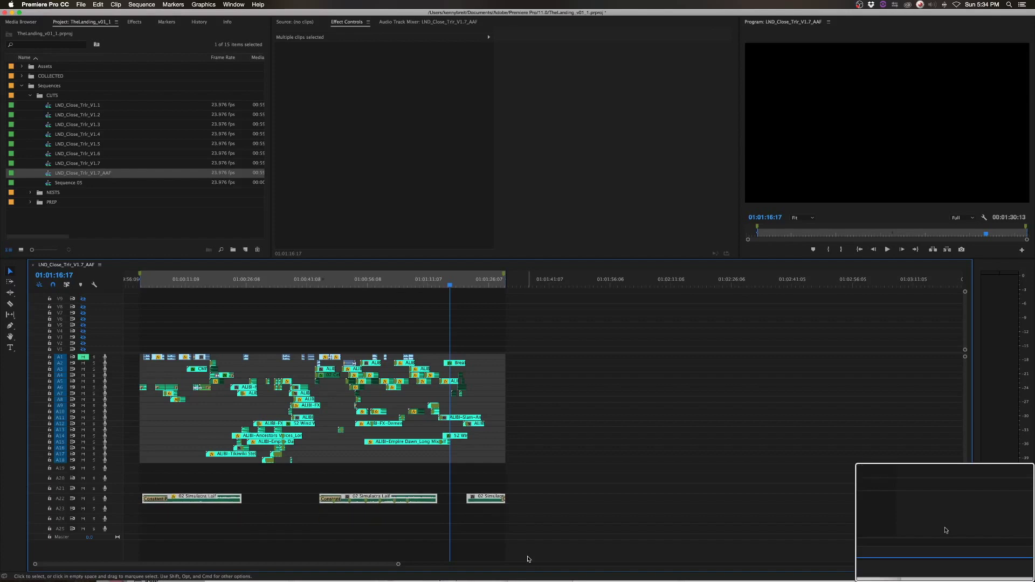
pyautogui.hotkey('alt', 'Up')
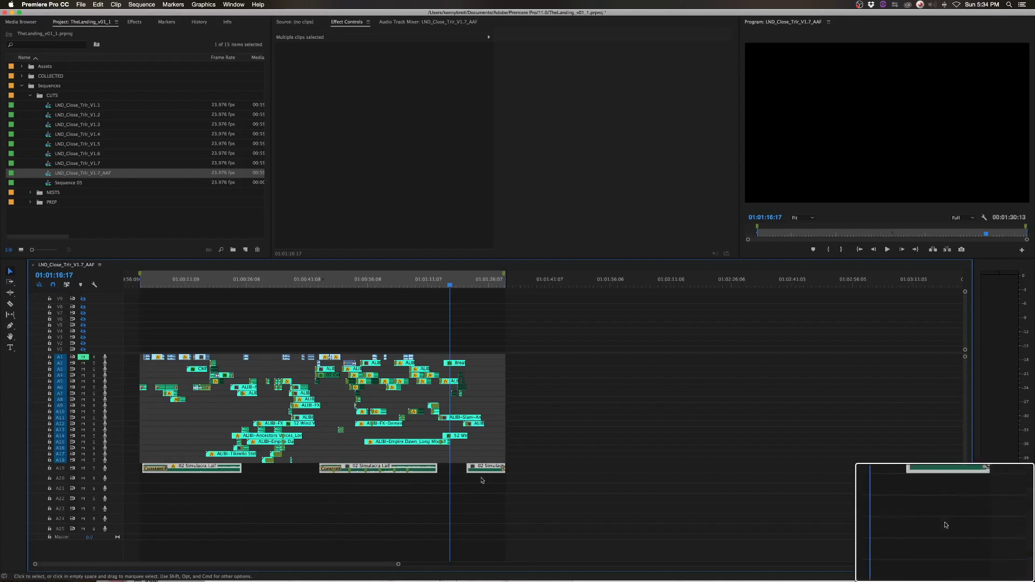
# Clear the sequence's In and Out marks from the start of the sequence.
pyautogui.click(133, 282)
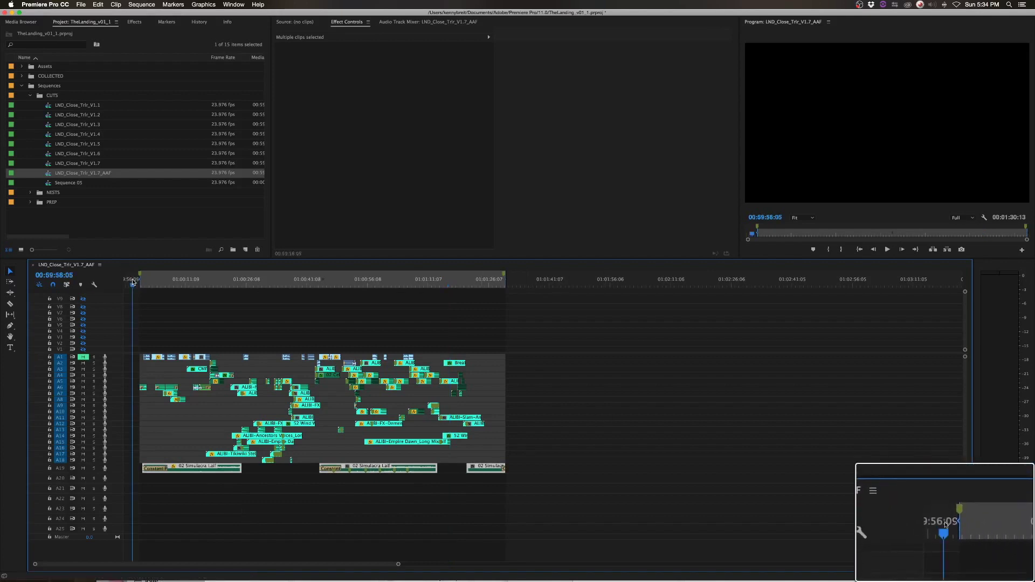
pyautogui.hotkey('alt', 'x')
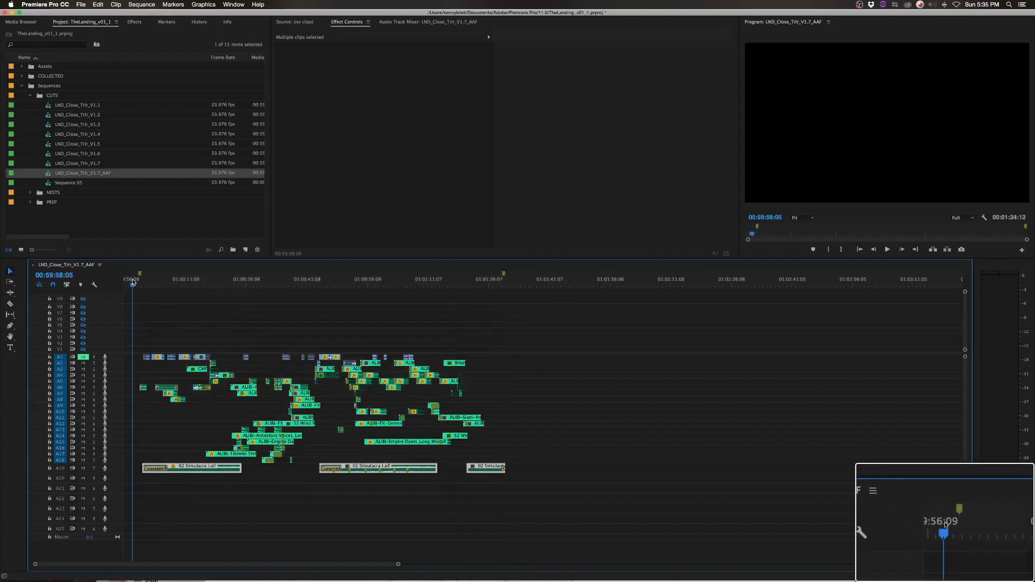
pyautogui.scroll(8, 133, 281)
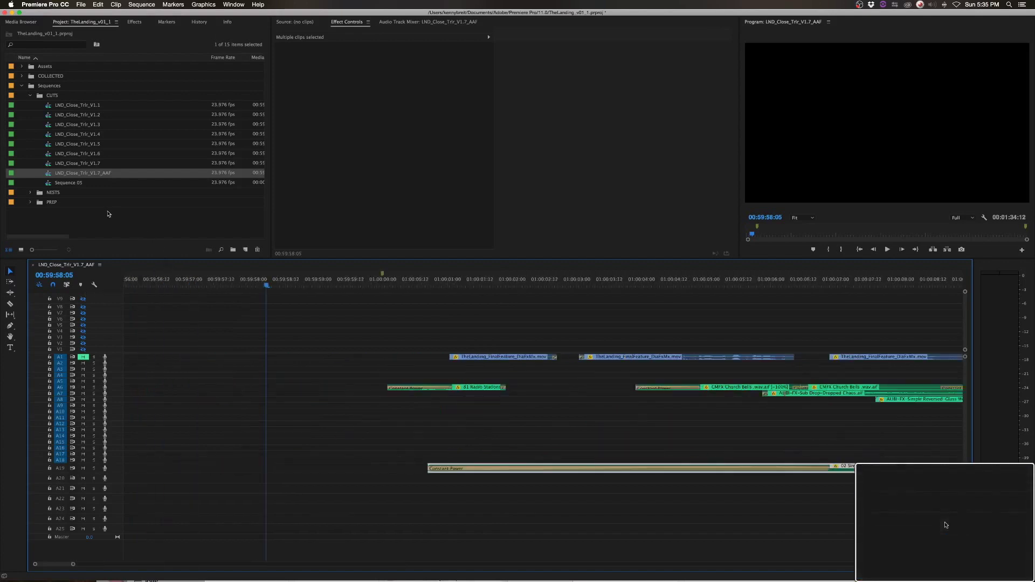
# Create an HD Bars and Tone item from the Project panel with its default settings.
pyautogui.click(207, 218)
pyautogui.click(245, 249)
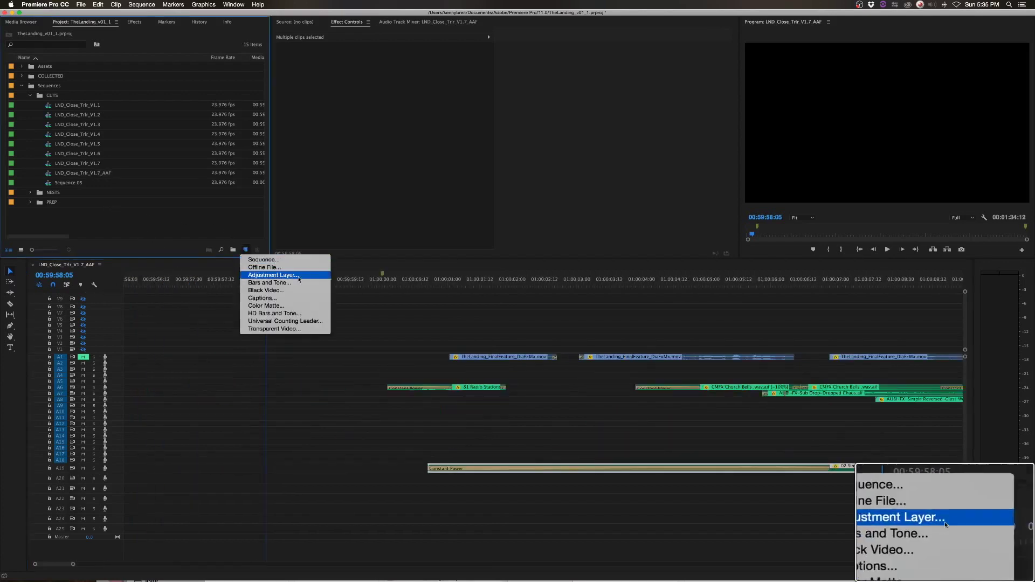
pyautogui.click(283, 317)
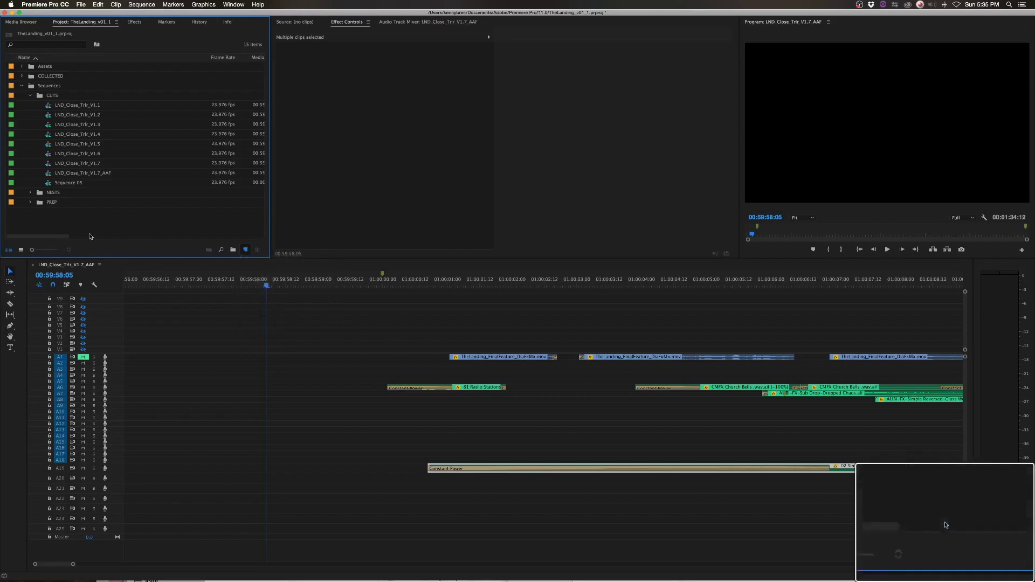
pyautogui.click(568, 343)
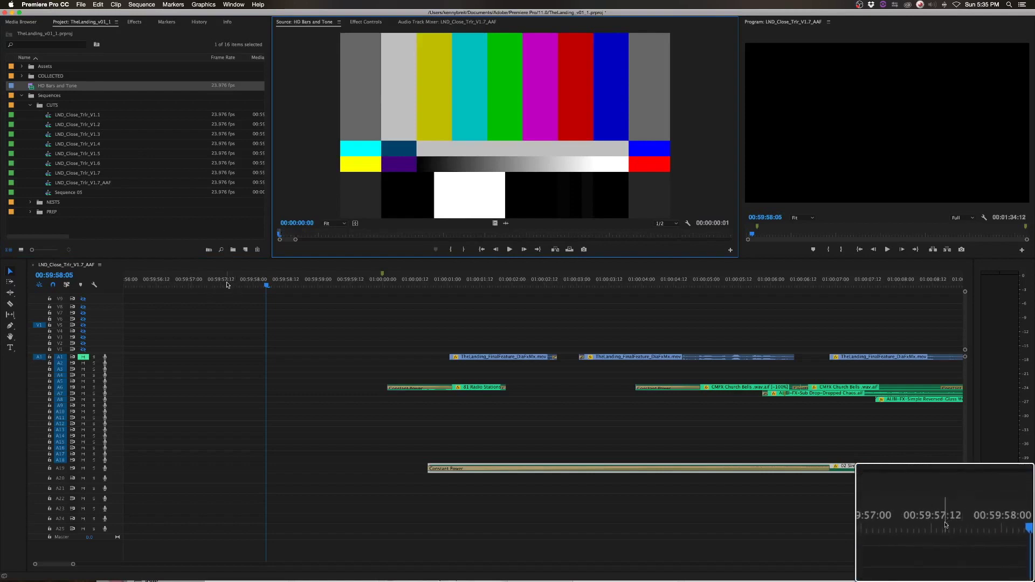
pyautogui.moveTo(227, 285); pyautogui.dragTo(253, 285)
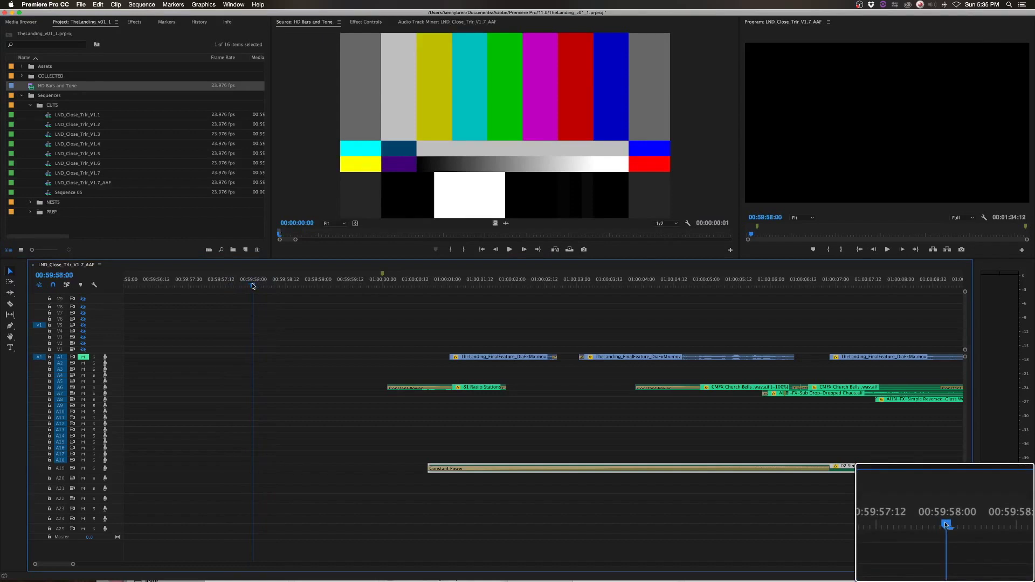
pyautogui.press('Right')
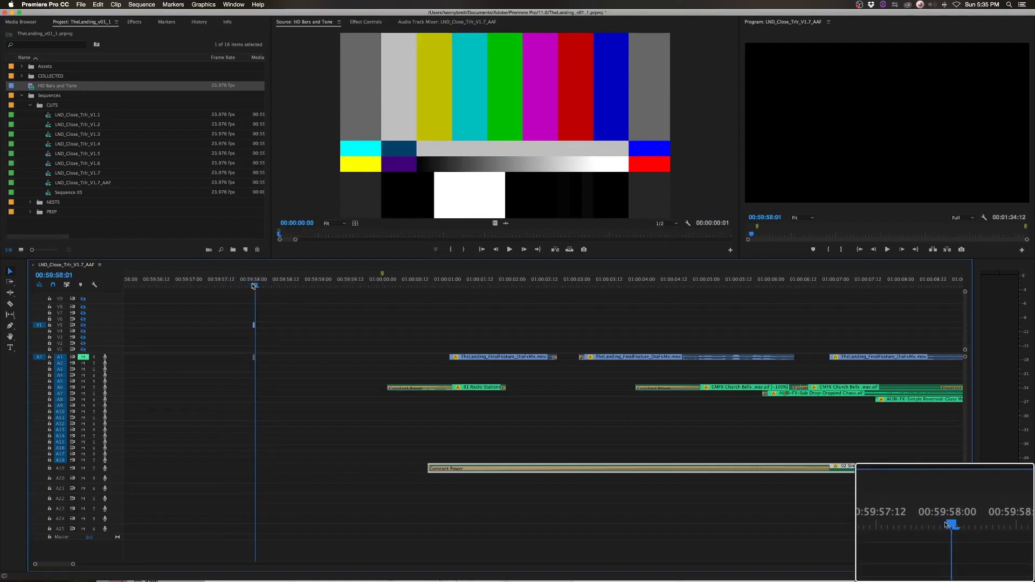
pyautogui.moveTo(241, 309); pyautogui.dragTo(295, 343)
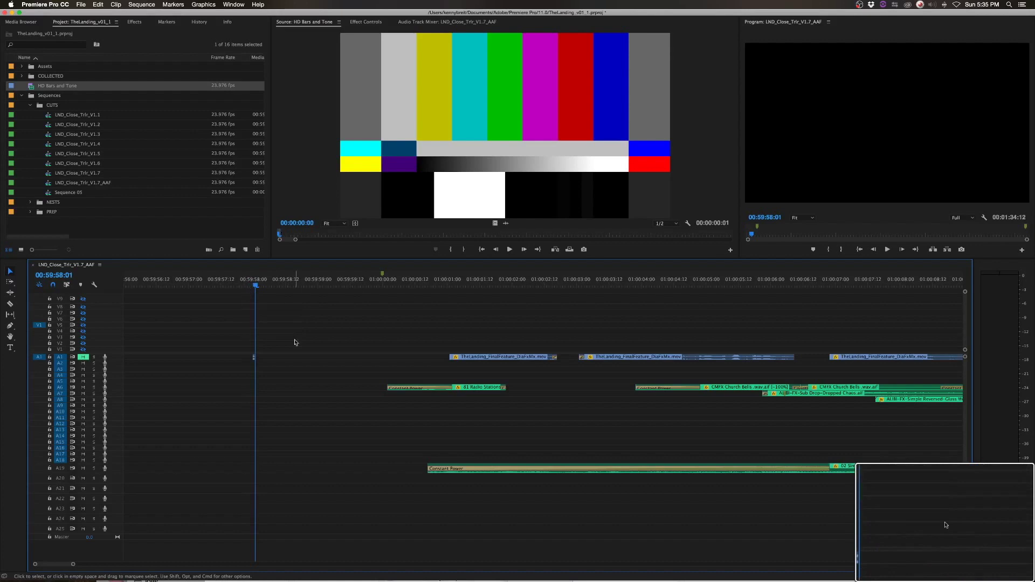
pyautogui.press('Left')
pyautogui.press('Down')
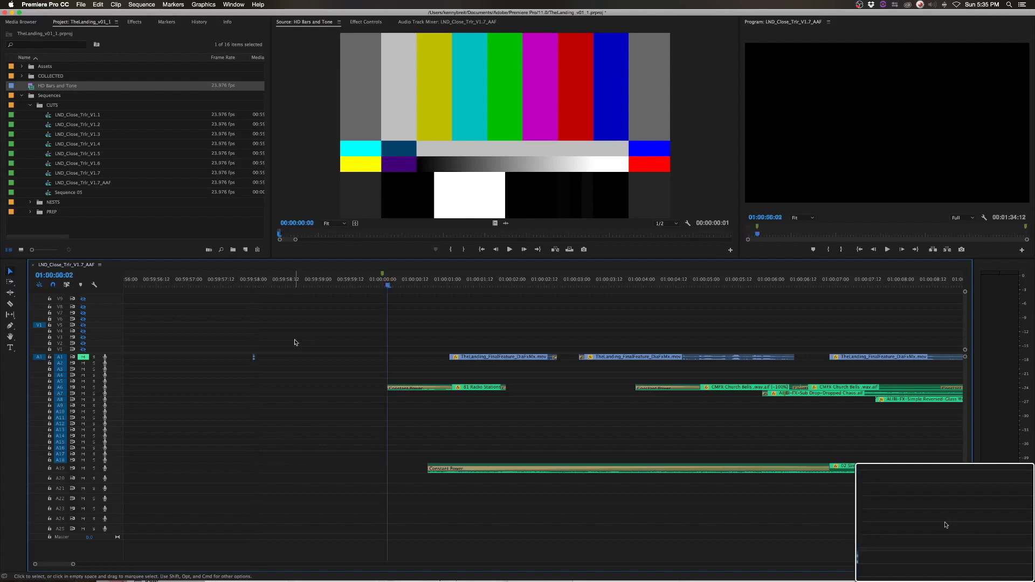
pyautogui.press('Left')
pyautogui.press('Left')
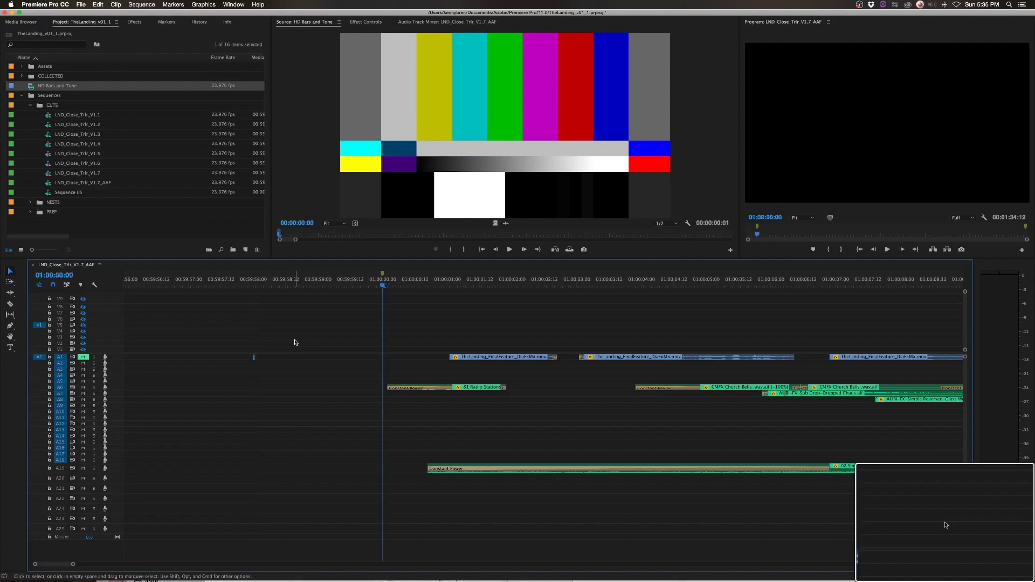
pyautogui.press('Right')
pyautogui.press('Right')
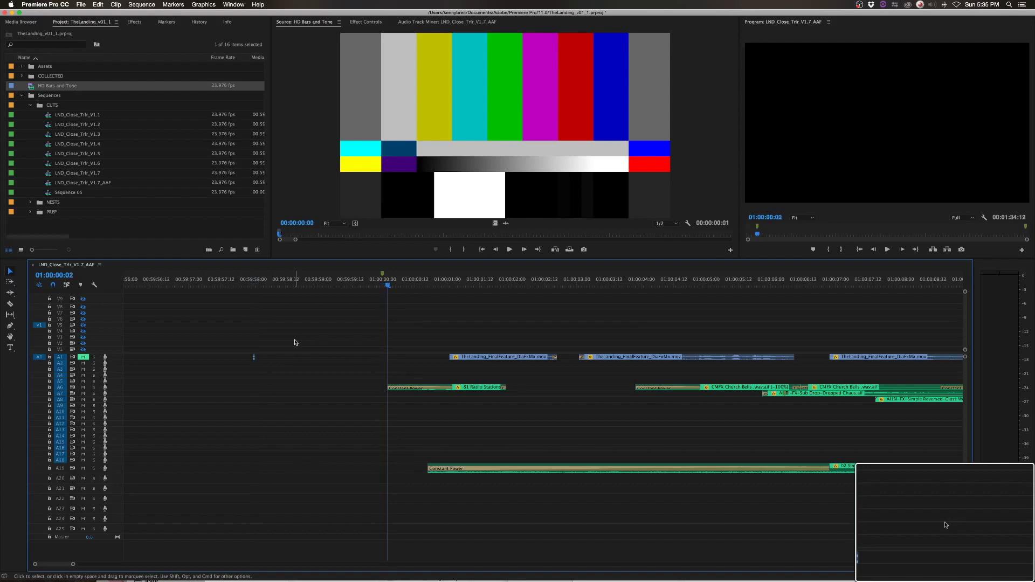
pyautogui.press('\\')
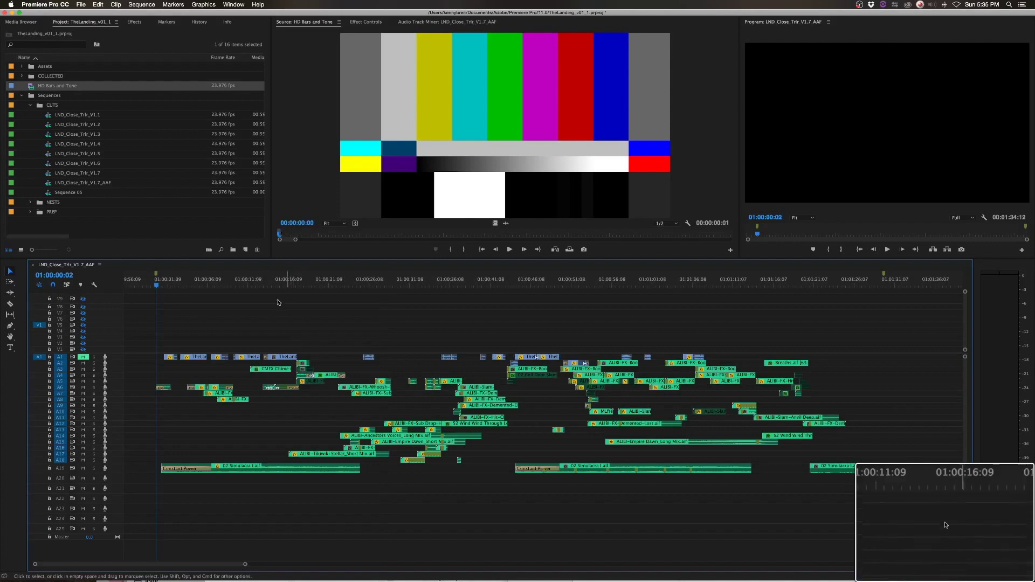
# Unmute A1 and delete all empty video and audio tracks via Sequence > Delete Tracks.
pyautogui.click(88, 358)
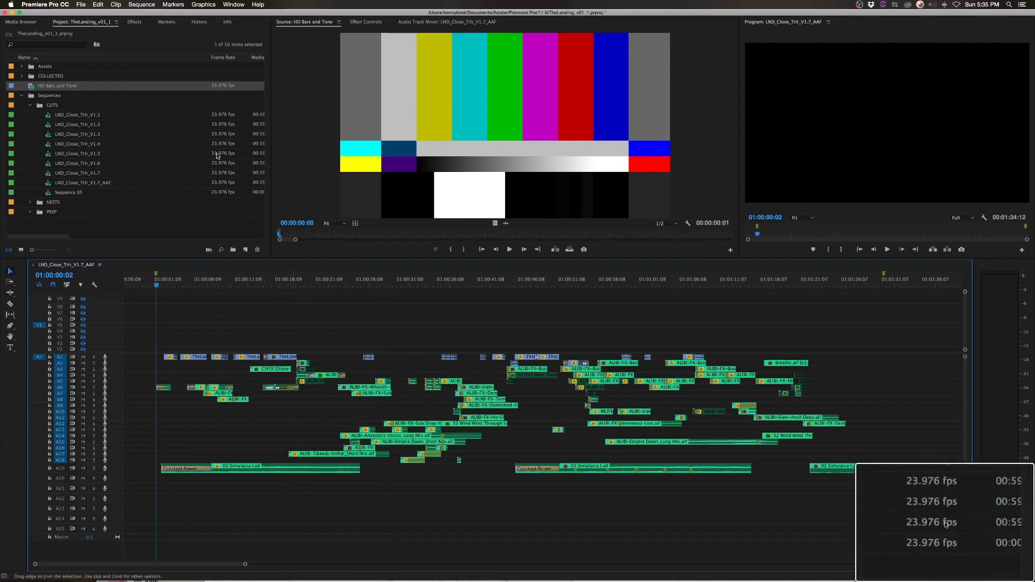
pyautogui.click(139, 4)
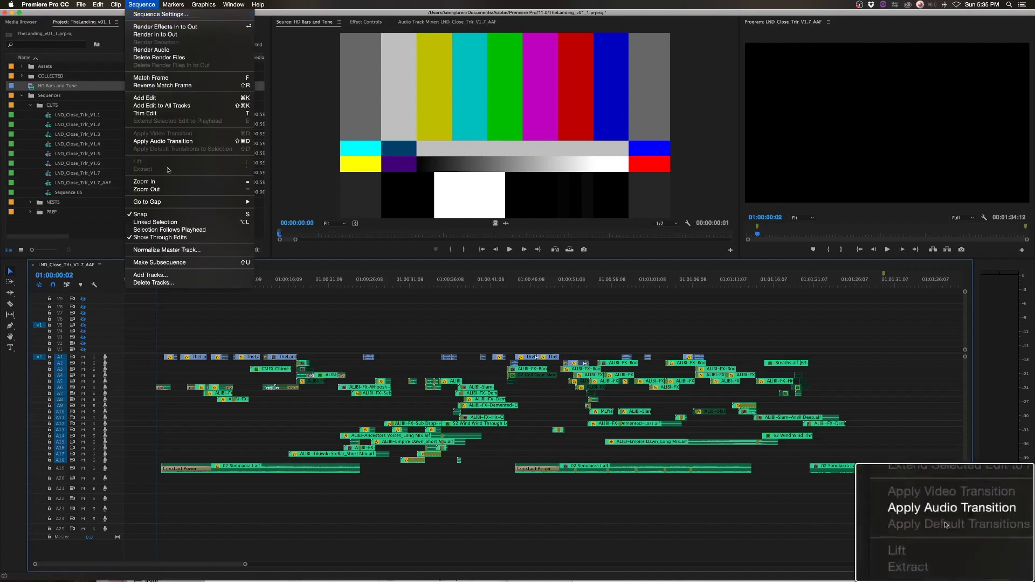
pyautogui.click(150, 283)
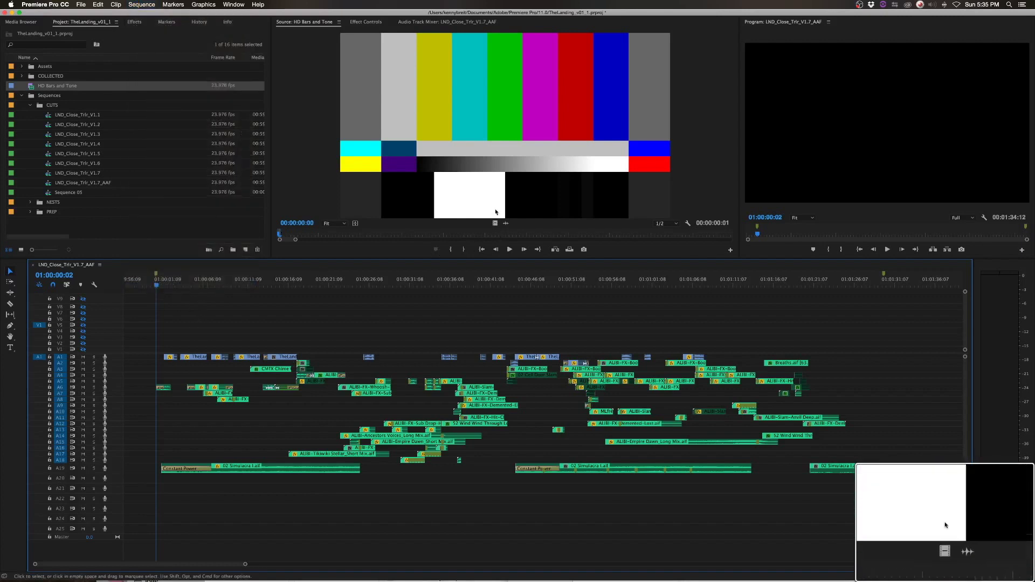
pyautogui.click(465, 295)
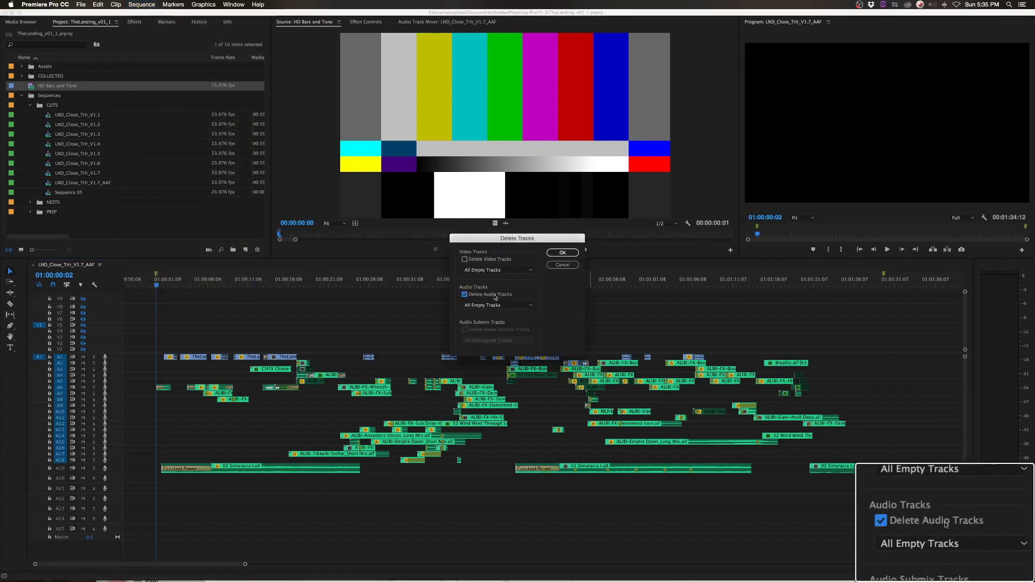
pyautogui.click(483, 260)
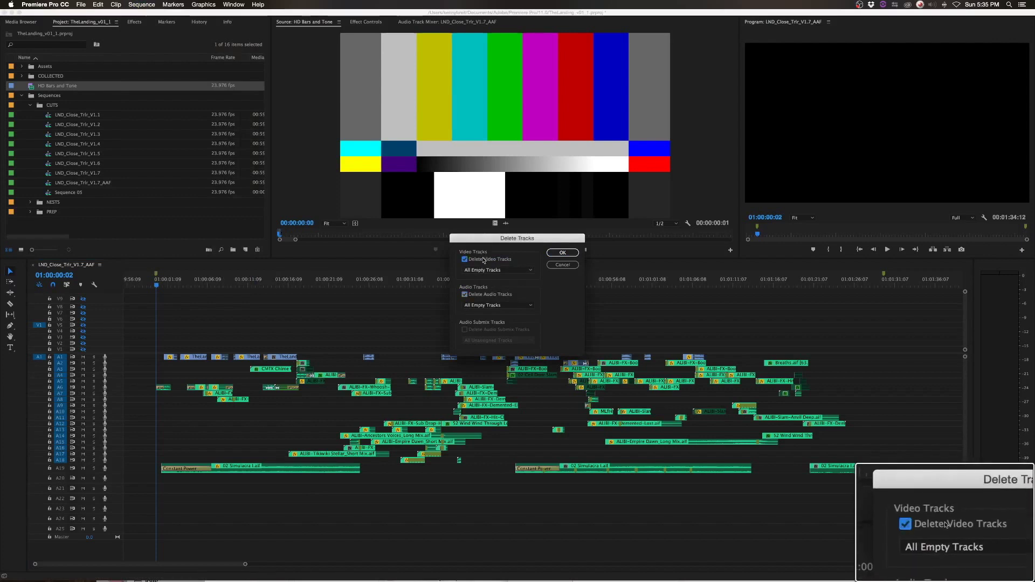
pyautogui.click(562, 253)
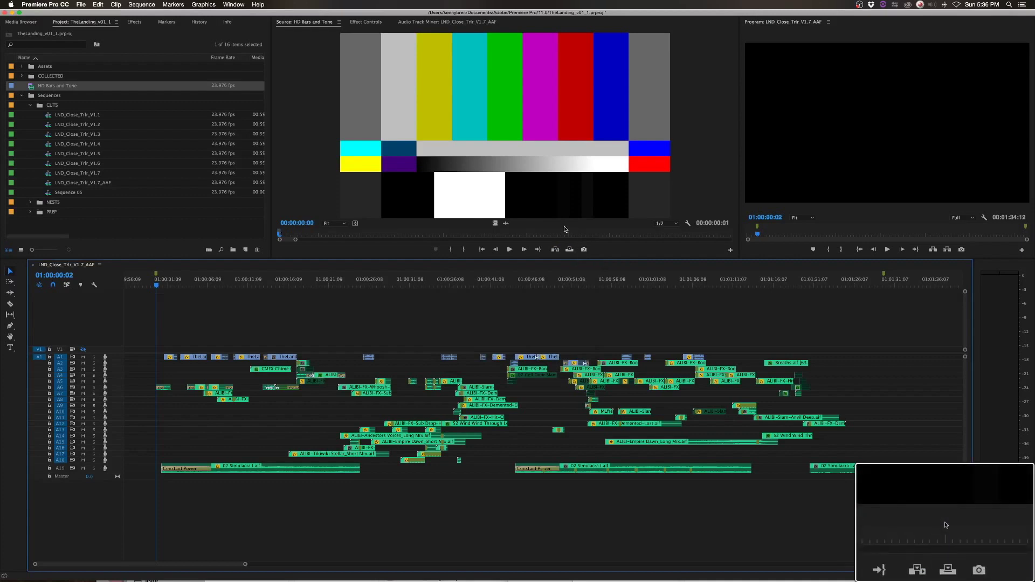
# Save the project and start exporting the sequence as an AAF.
pyautogui.press('super+s')
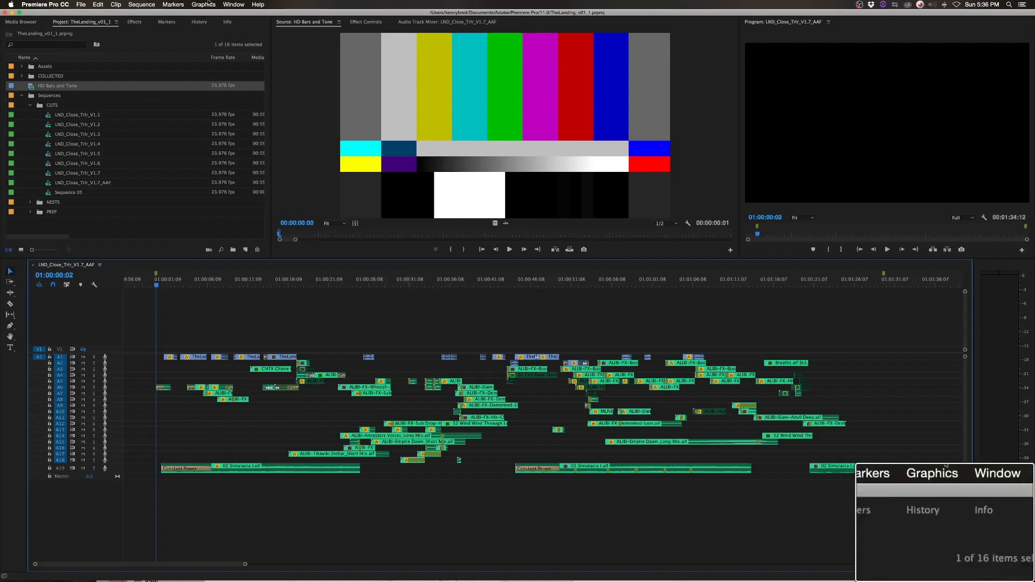
pyautogui.click(80, 4)
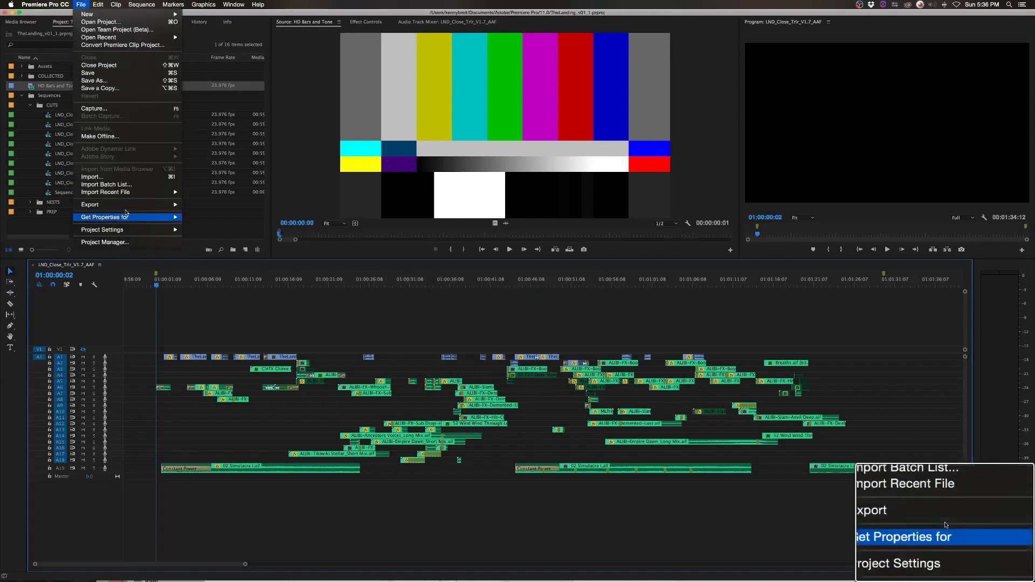
pyautogui.moveTo(122, 205)
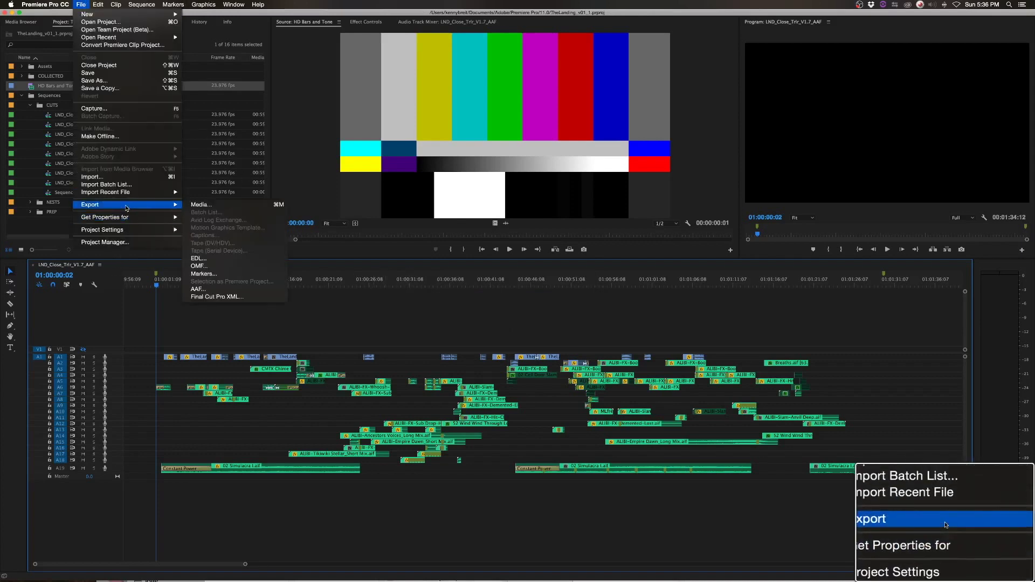
pyautogui.click(203, 289)
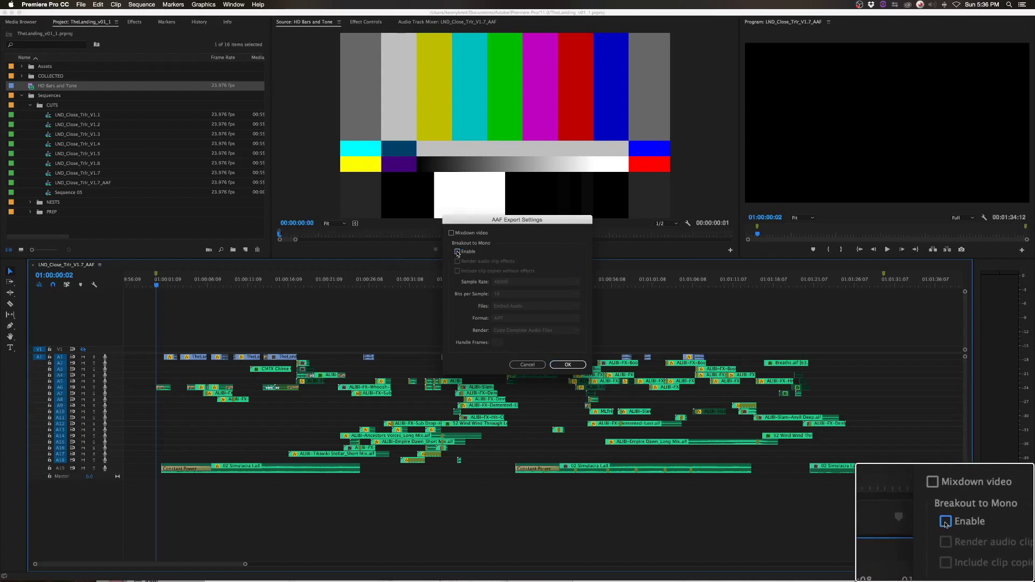
# Set the AAF to break out to mono, trim audio files, and use 24 handle frames.
pyautogui.click(458, 252)
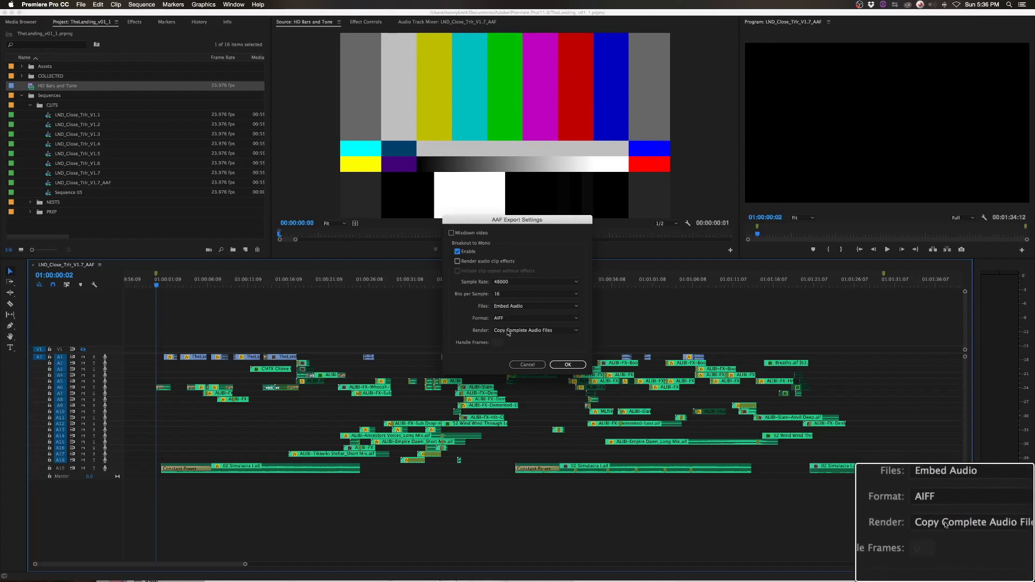
pyautogui.click(508, 330)
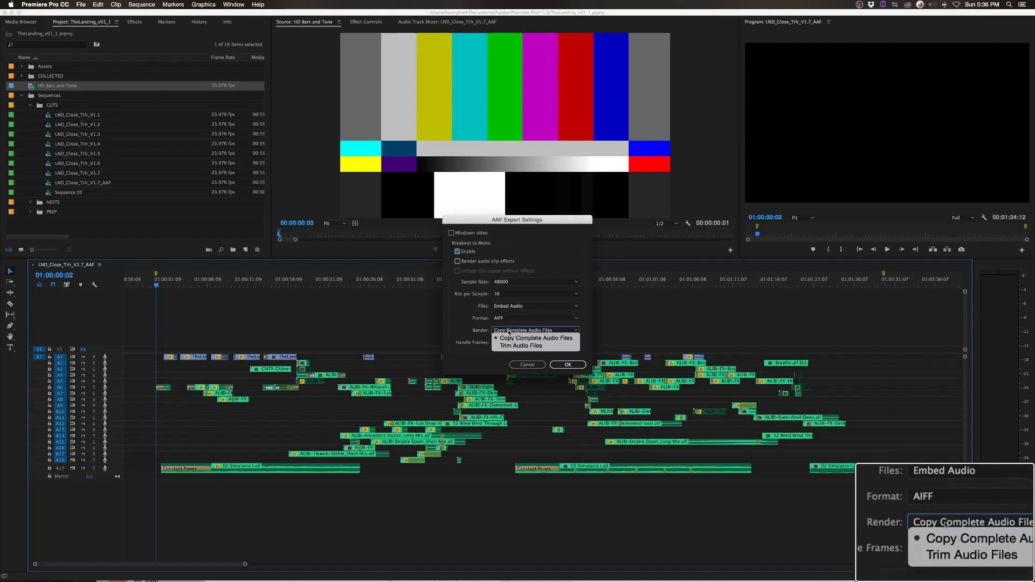
pyautogui.click(507, 346)
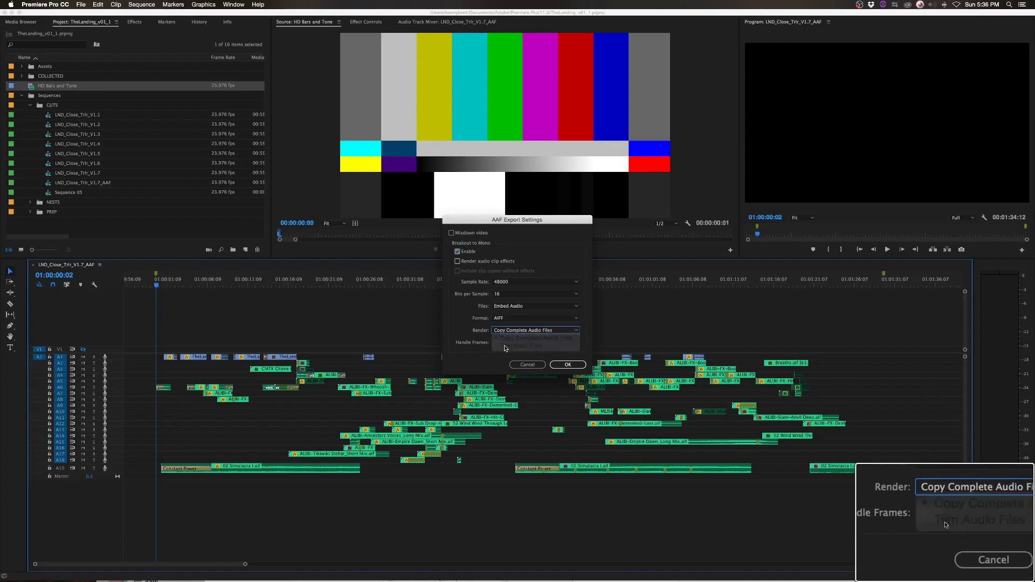
pyautogui.click(493, 342)
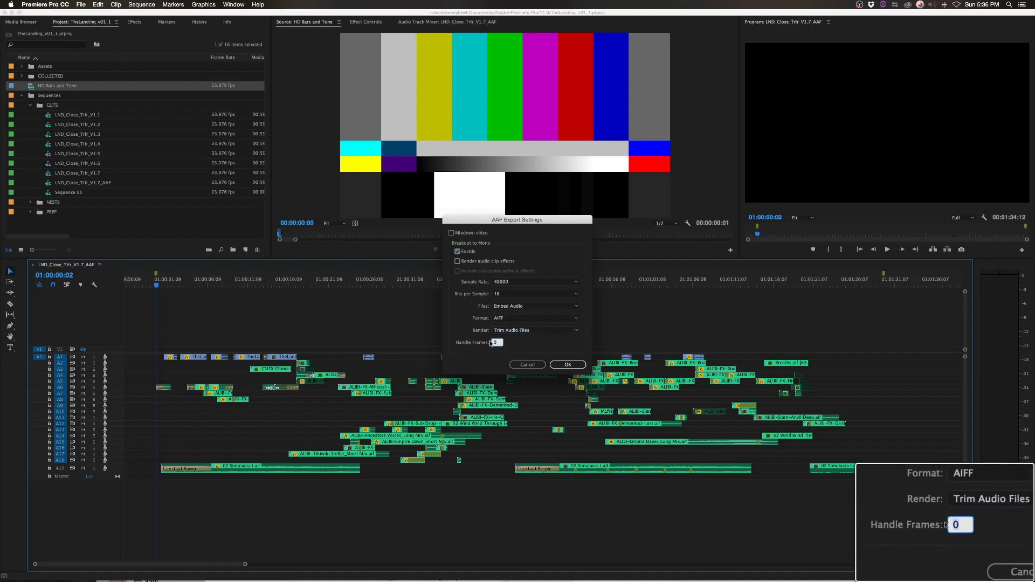
pyautogui.click(570, 366)
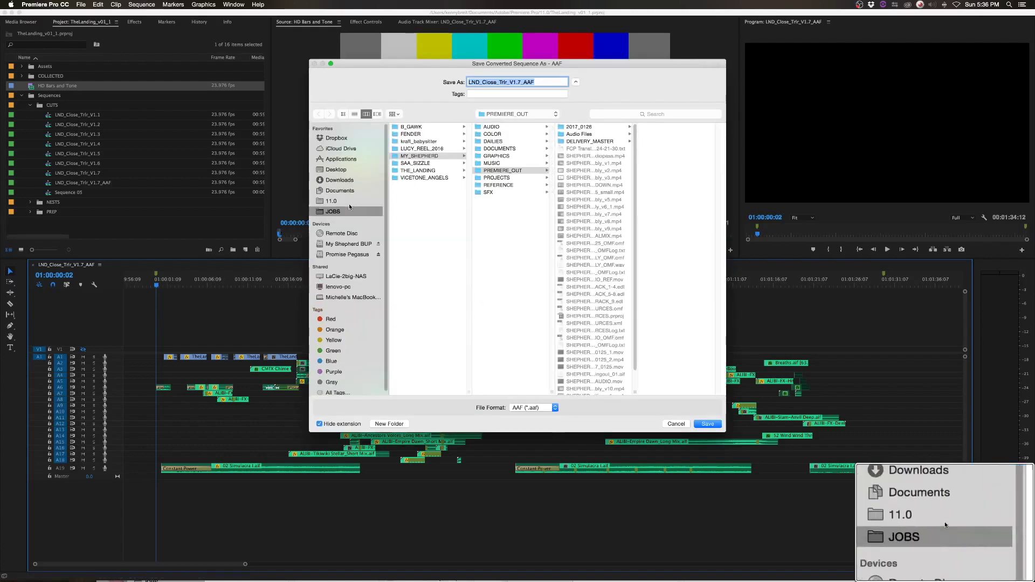
# Save the AAF as LND_Close_Trlr_V1.7_AAF on the Desktop, then open media Export Settings.
pyautogui.click(336, 170)
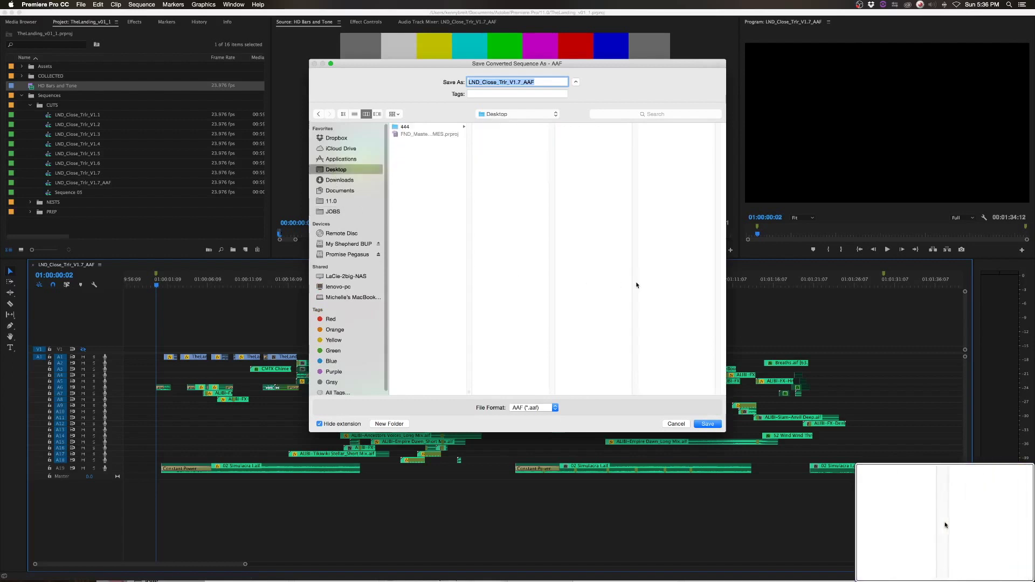
pyautogui.click(710, 425)
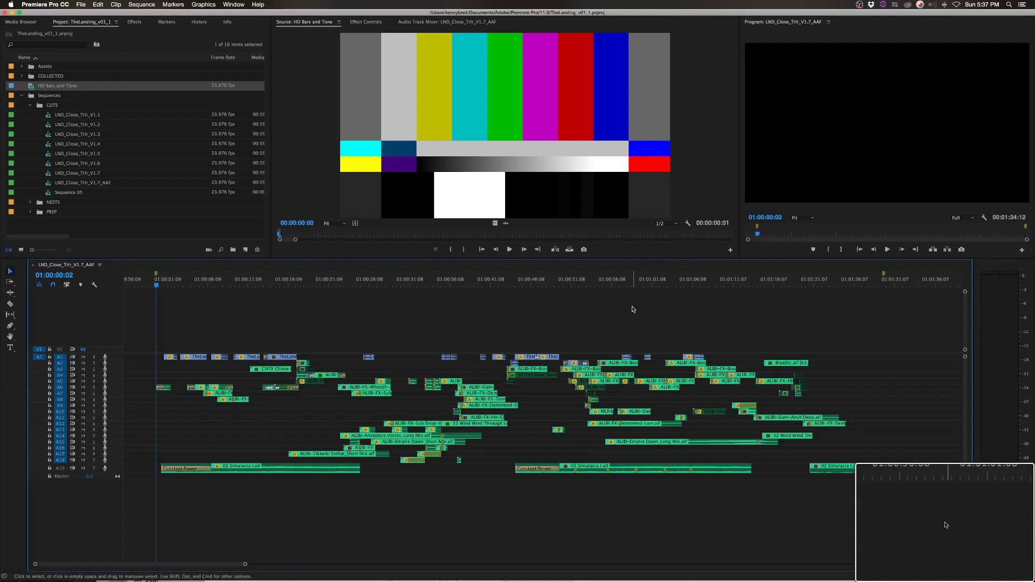
pyautogui.press('super+m')
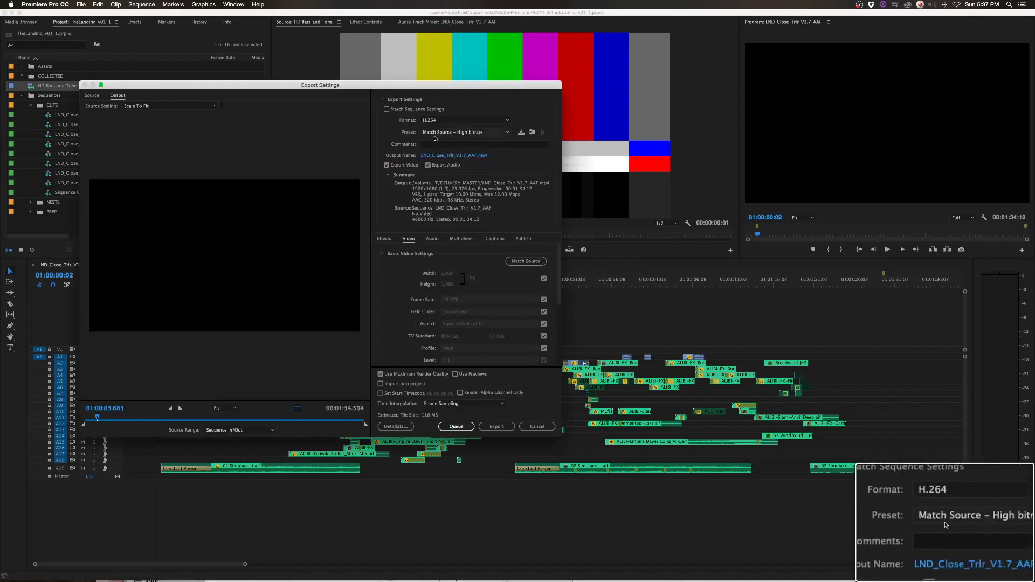
pyautogui.click(384, 238)
pyautogui.scroll(-5, 406, 302)
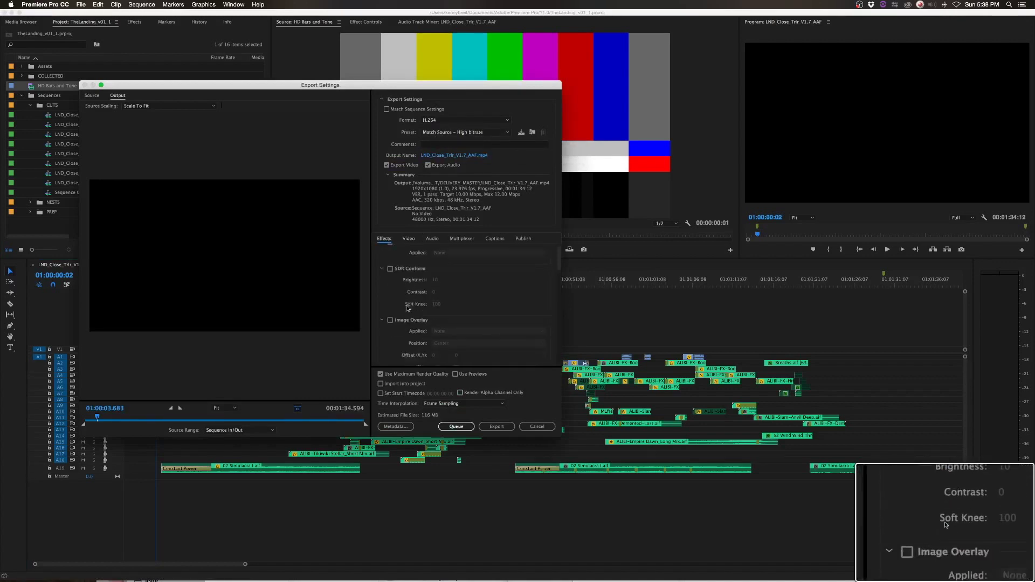
pyautogui.scroll(-4, 404, 319)
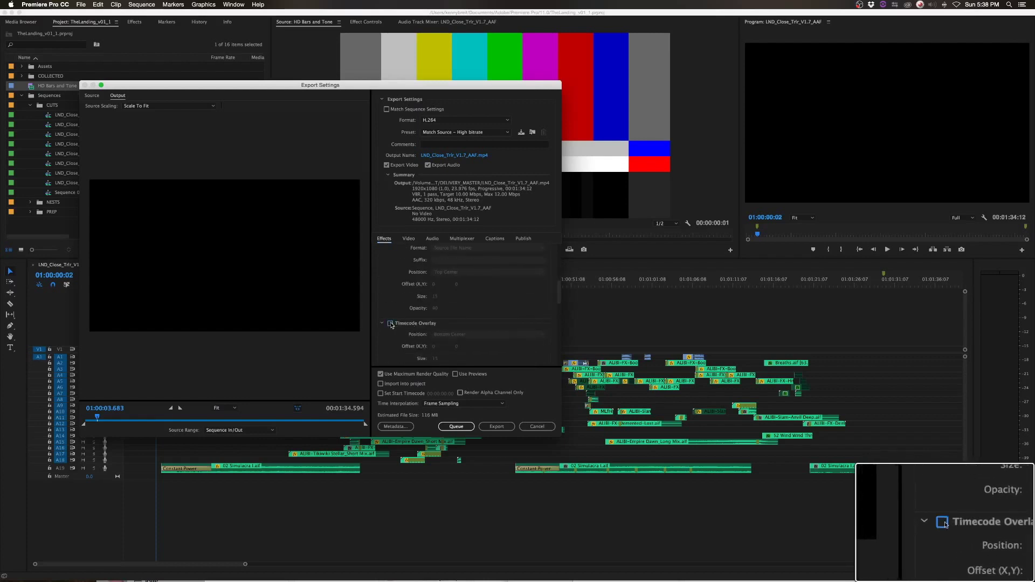
pyautogui.click(391, 324)
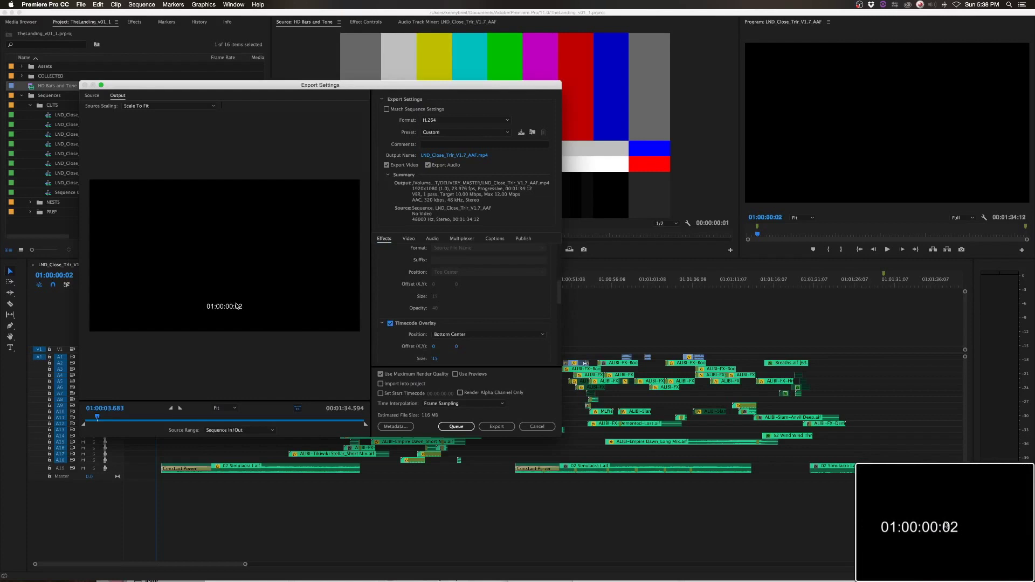
pyautogui.click(537, 427)
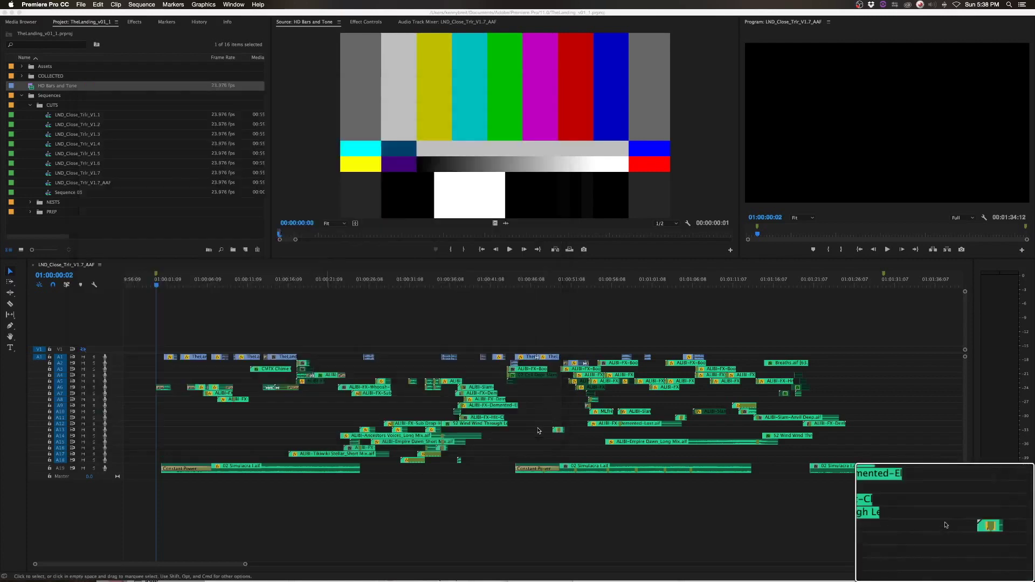
# Park the playhead at 00:59:58:00 and drop the HD Bars and Tone frame into V1/A1 there.
pyautogui.click(144, 284)
pyautogui.press('=')
pyautogui.press('=')
pyautogui.press('=')
pyautogui.press('=')
pyautogui.press('=')
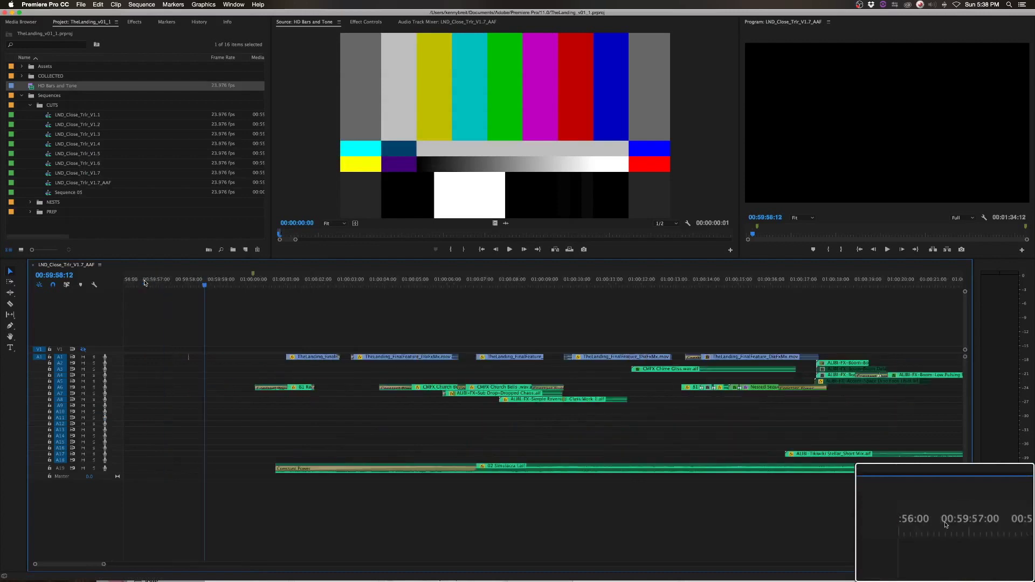
pyautogui.press('Up')
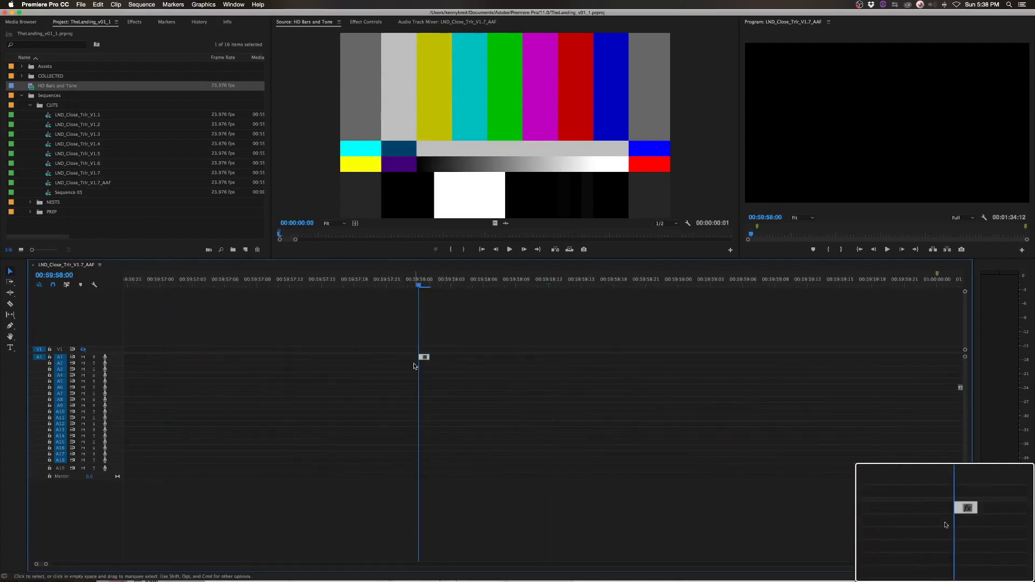
pyautogui.press('f')
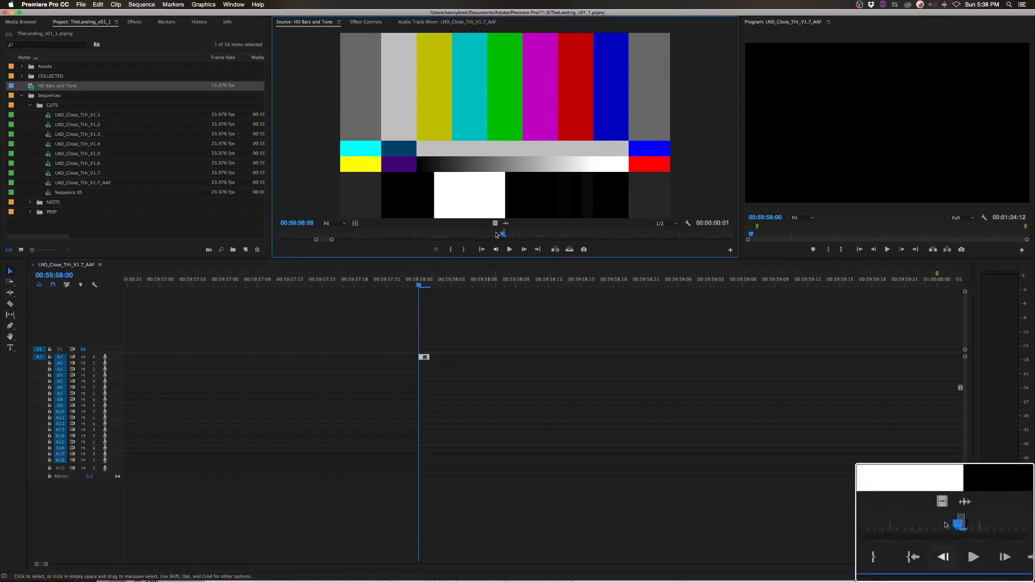
pyautogui.moveTo(495, 223); pyautogui.dragTo(420, 353)
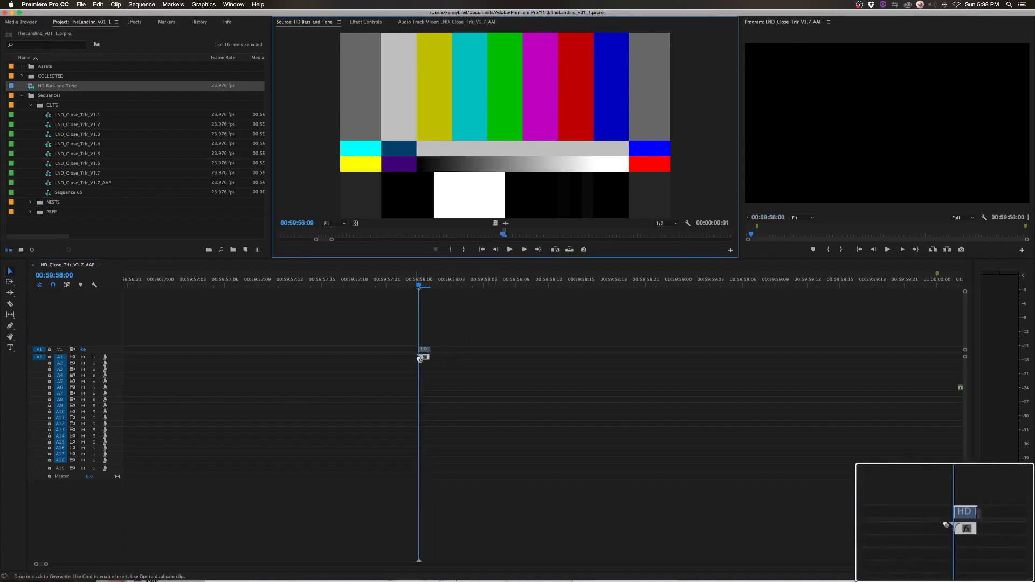